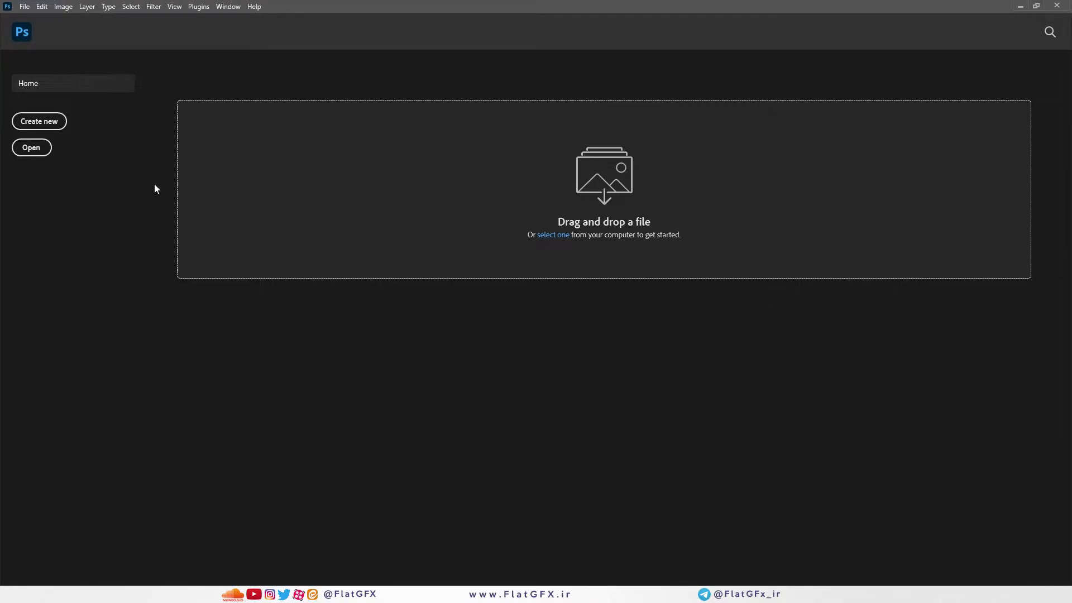
Step: Open the red carpet image farshe-irani-(memari98.com) (1).gif from the Ghali - Texture folder on drive Graphic (M:)
{"action": "left_click", "coordinate": [32, 151]}
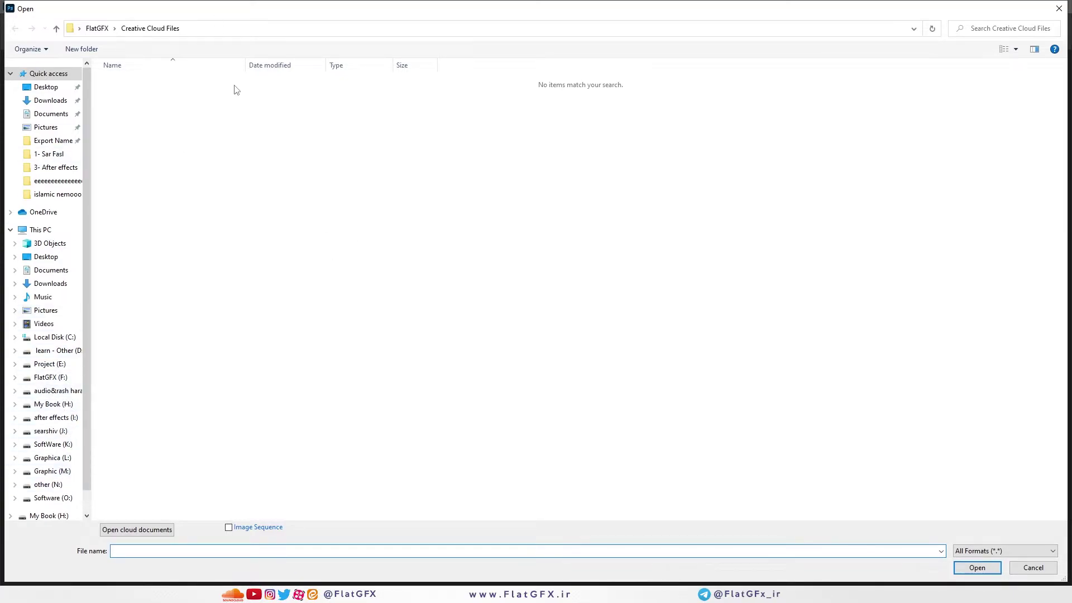
{"action": "left_click", "coordinate": [52, 471]}
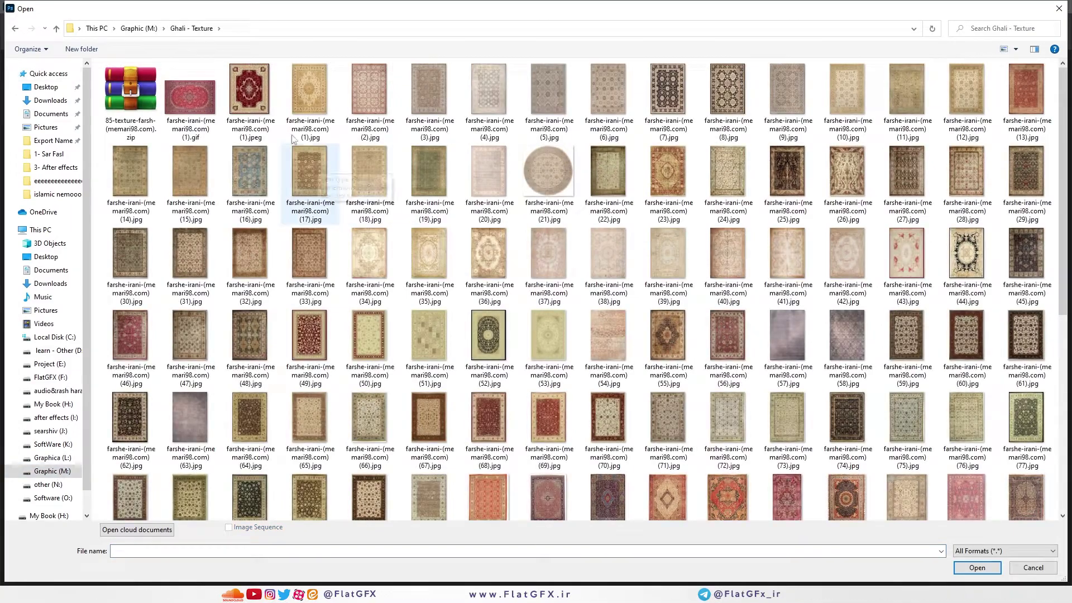
{"action": "left_click", "coordinate": [170, 98]}
{"action": "left_click", "coordinate": [971, 568]}
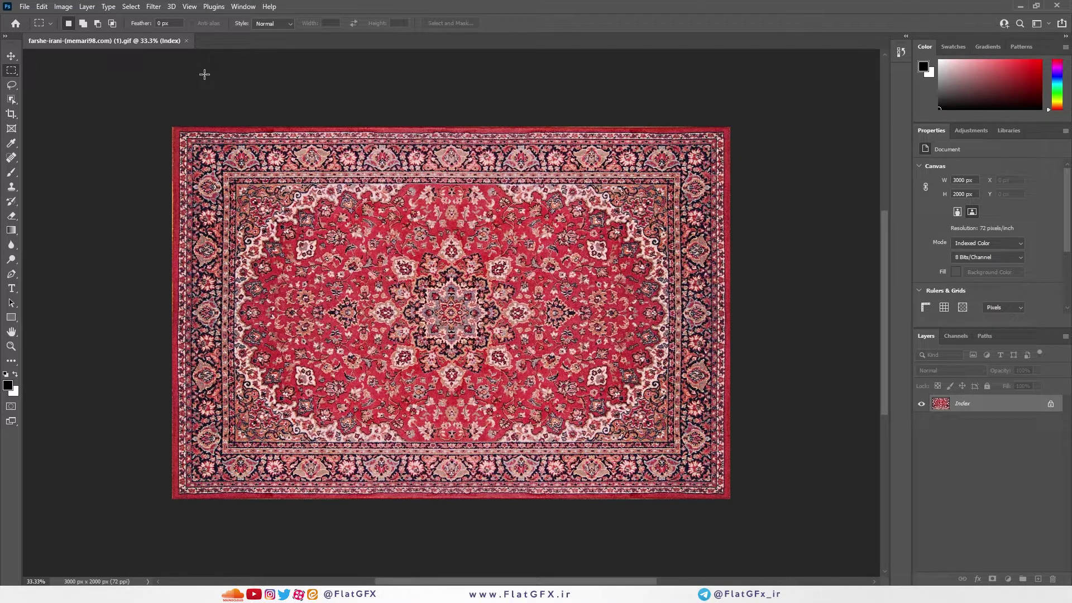
Step: Close the carpet image and bring up the settings for creating a new document
{"action": "left_click", "coordinate": [186, 40]}
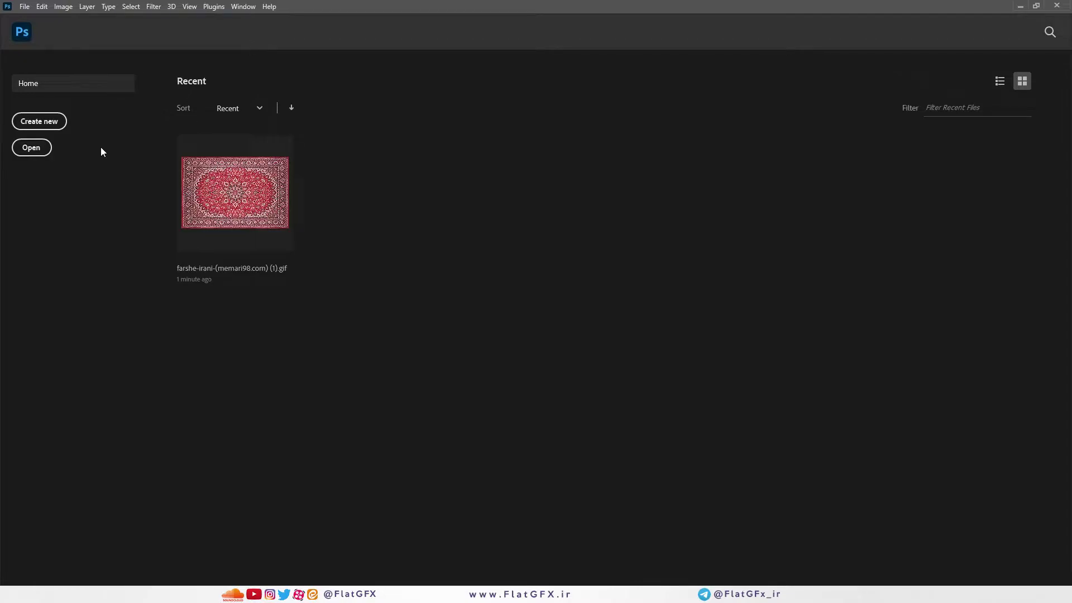
{"action": "left_click", "coordinate": [58, 124]}
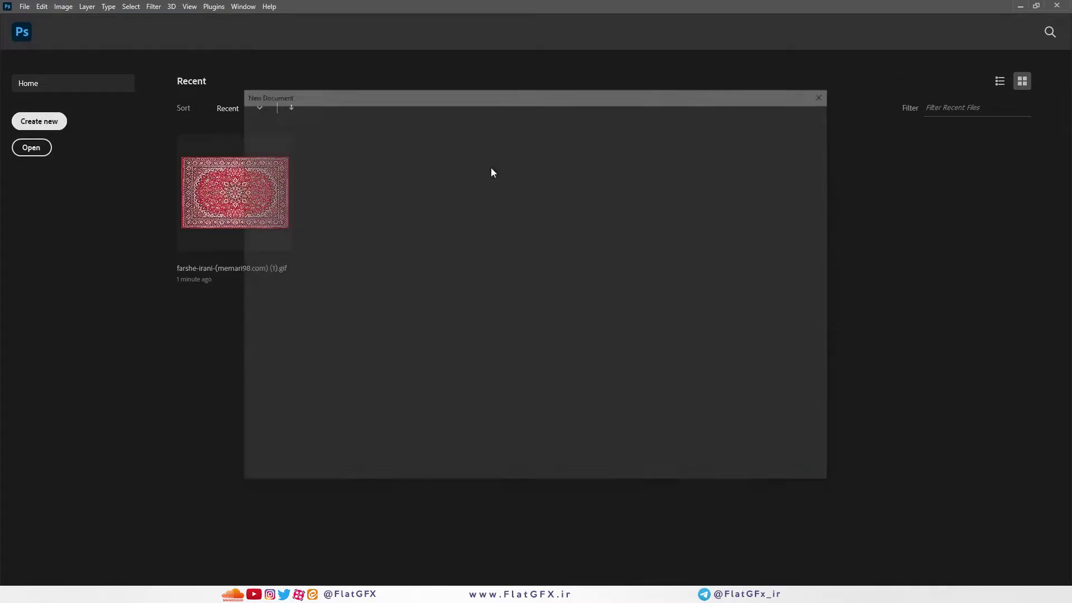
{"action": "left_click_drag", "start_coordinate": [301, 96], "coordinate": [306, 88]}
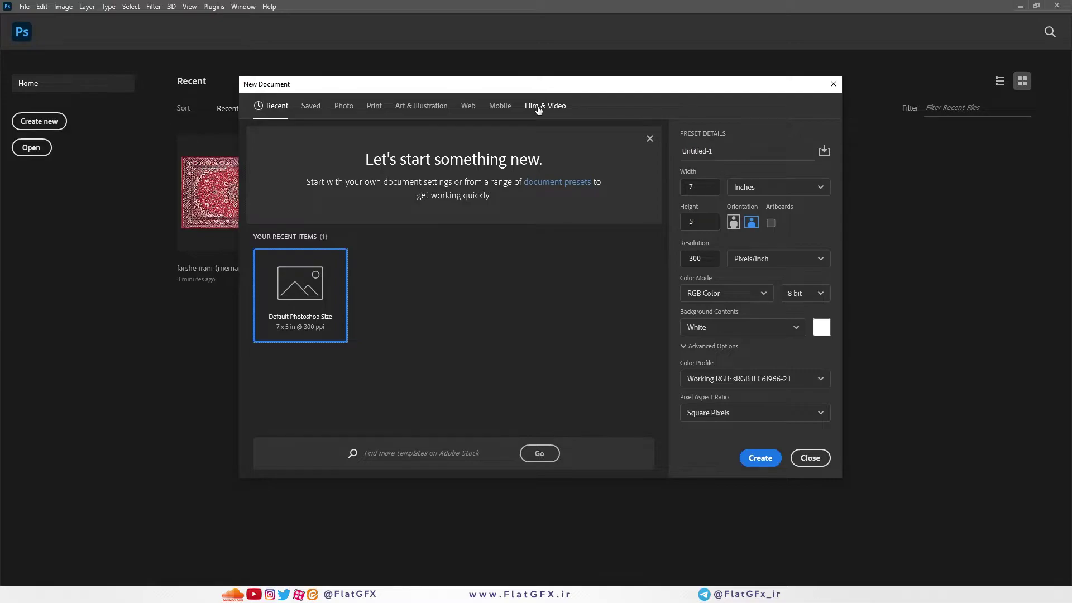
Step: Examine the blank Photo presets, comparing the dimensions of landscape and portrait sizes and the available measurement units
{"action": "left_click", "coordinate": [344, 106]}
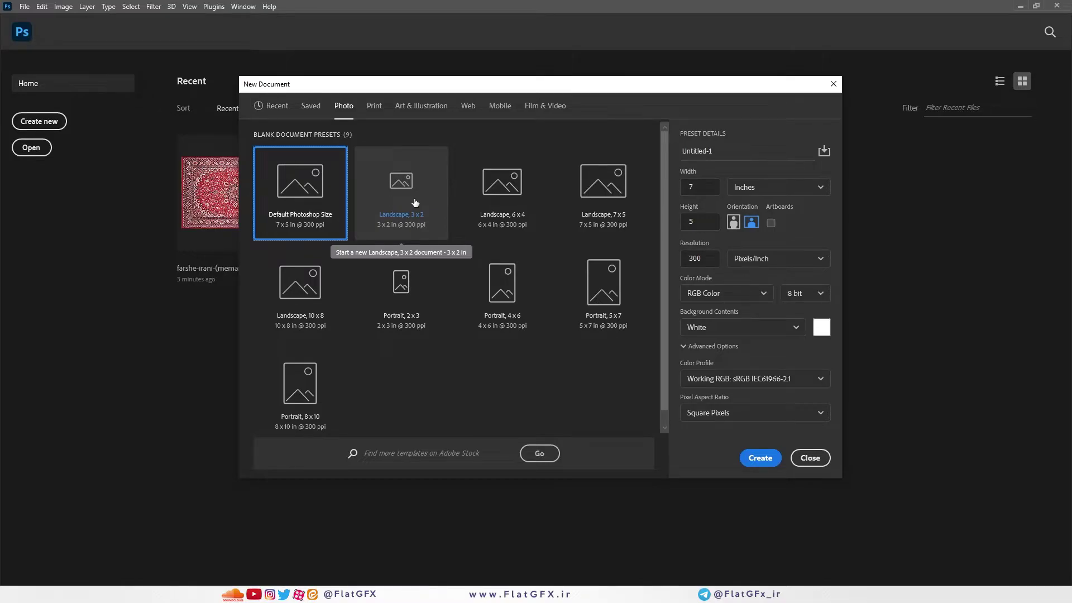
{"action": "left_click", "coordinate": [415, 202]}
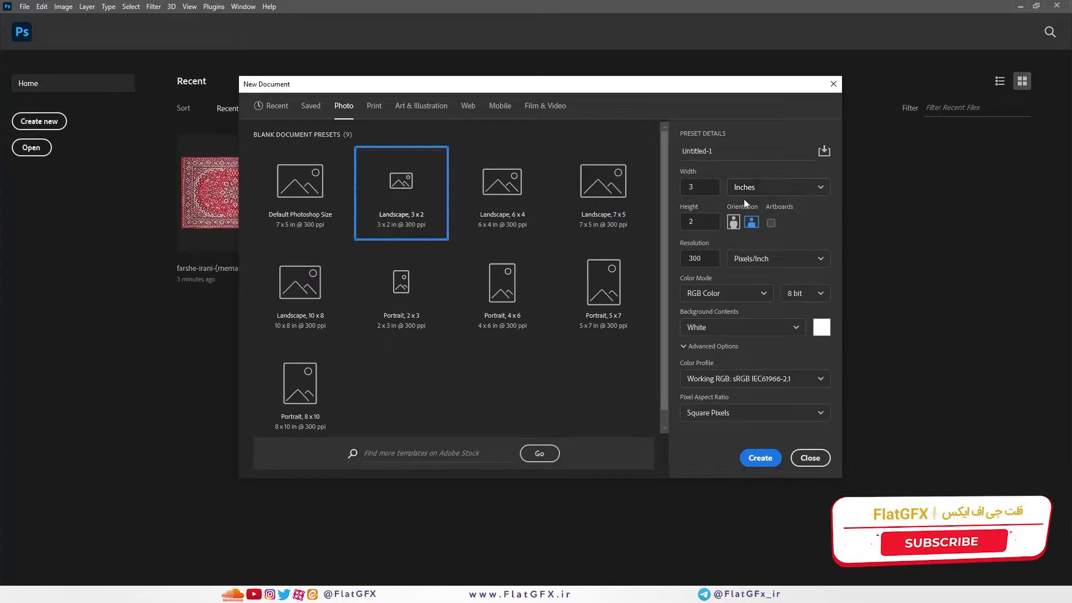
{"action": "left_click", "coordinate": [591, 287]}
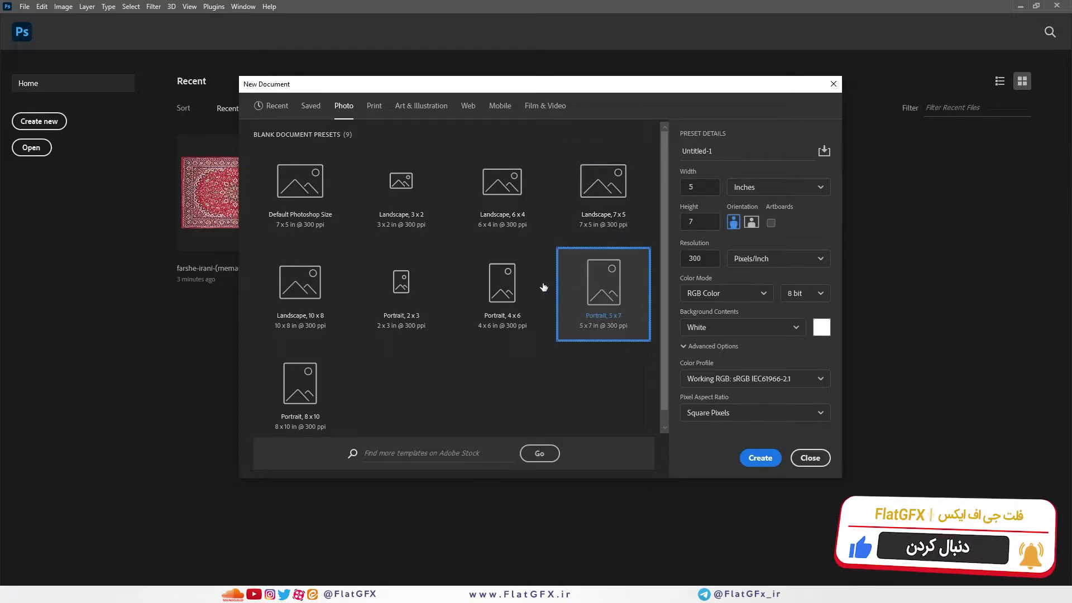
{"action": "left_click", "coordinate": [299, 385]}
{"action": "left_click", "coordinate": [401, 273]}
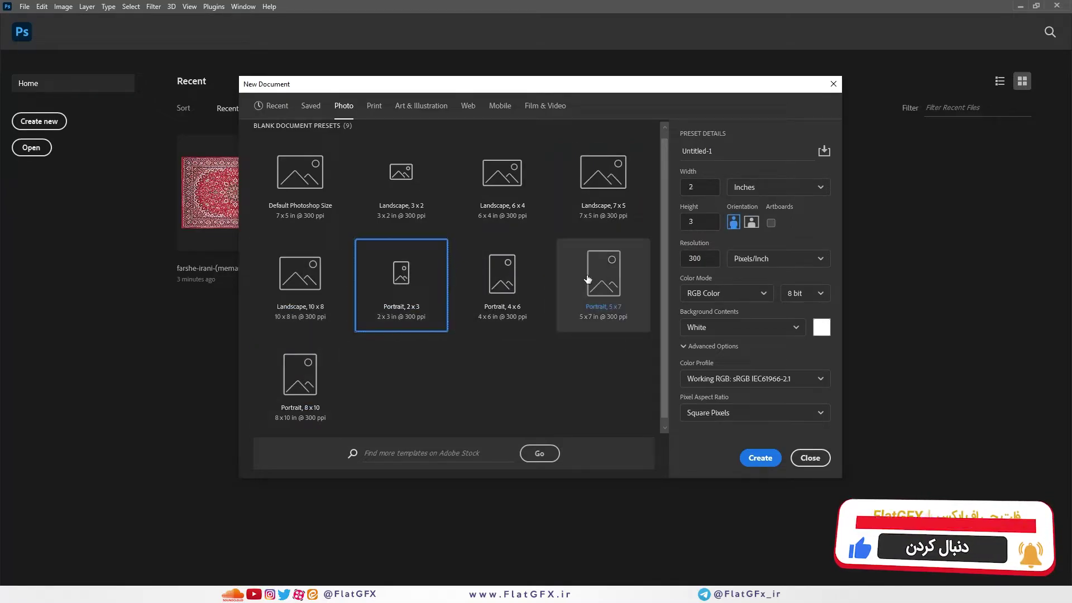
{"action": "left_click", "coordinate": [587, 279]}
{"action": "left_click", "coordinate": [610, 201]}
{"action": "left_click", "coordinate": [537, 277]}
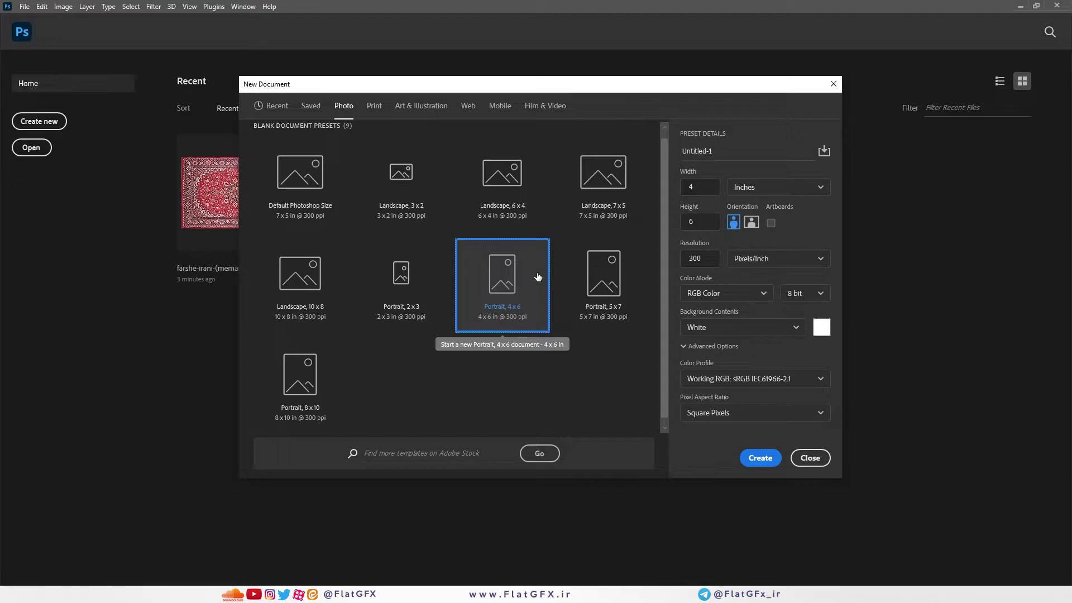
{"action": "left_click", "coordinate": [586, 251]}
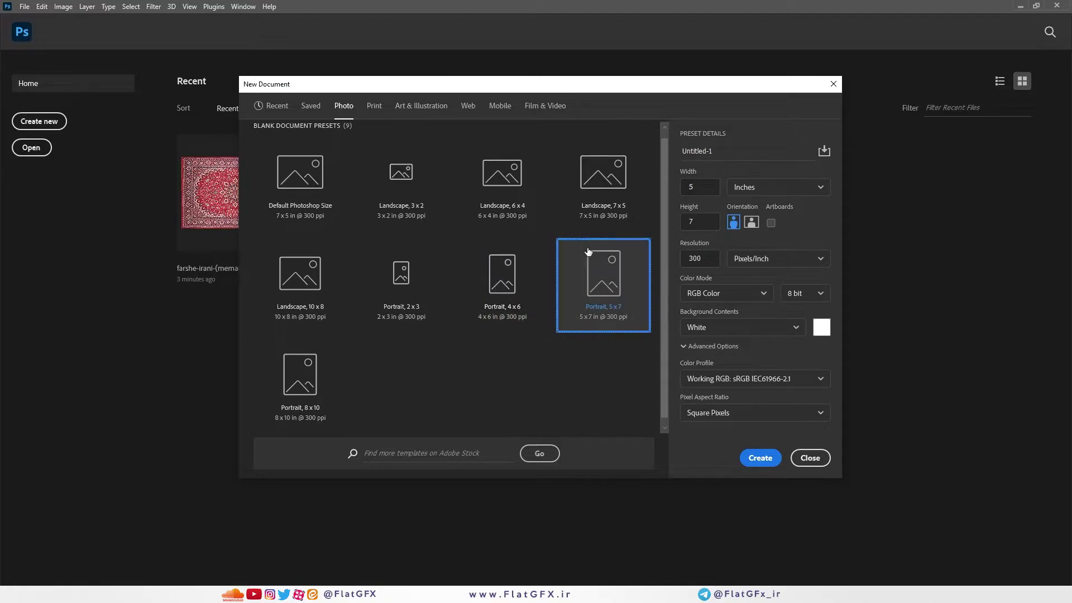
{"action": "left_click", "coordinate": [584, 172]}
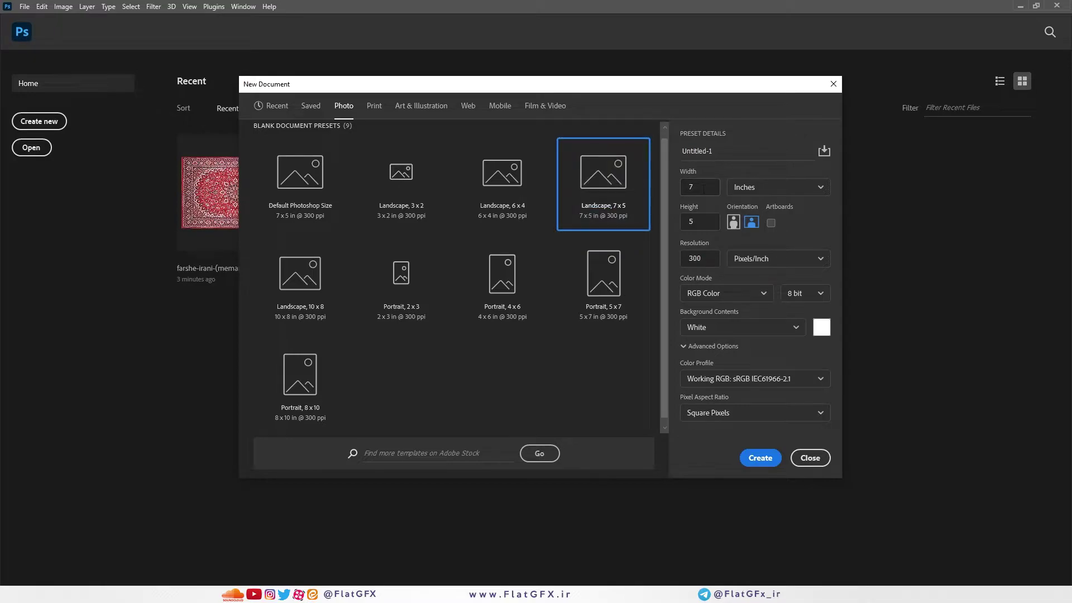
{"action": "left_click", "coordinate": [681, 222]}
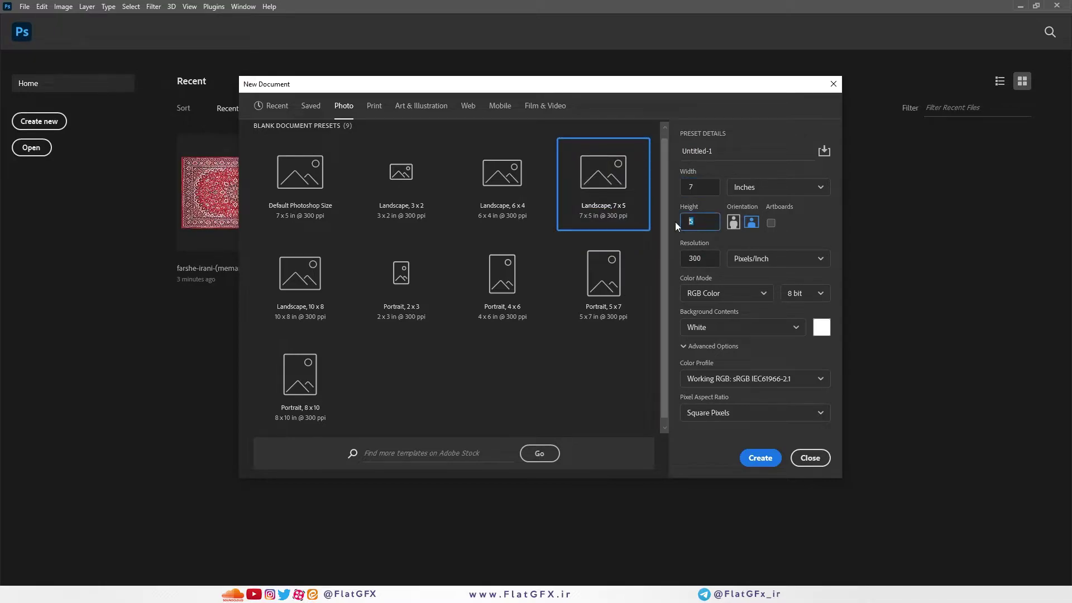
{"action": "left_click", "coordinate": [751, 191]}
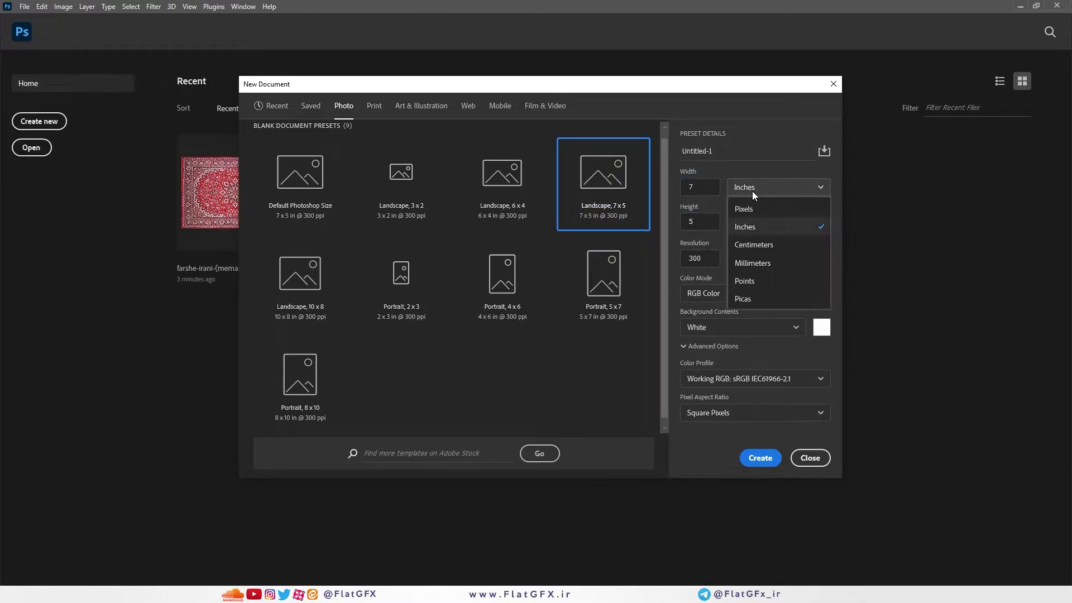
Step: Examine the blank Print presets, checking the A4 and A5 paper sizes and the rest of the list
{"action": "left_click", "coordinate": [374, 107]}
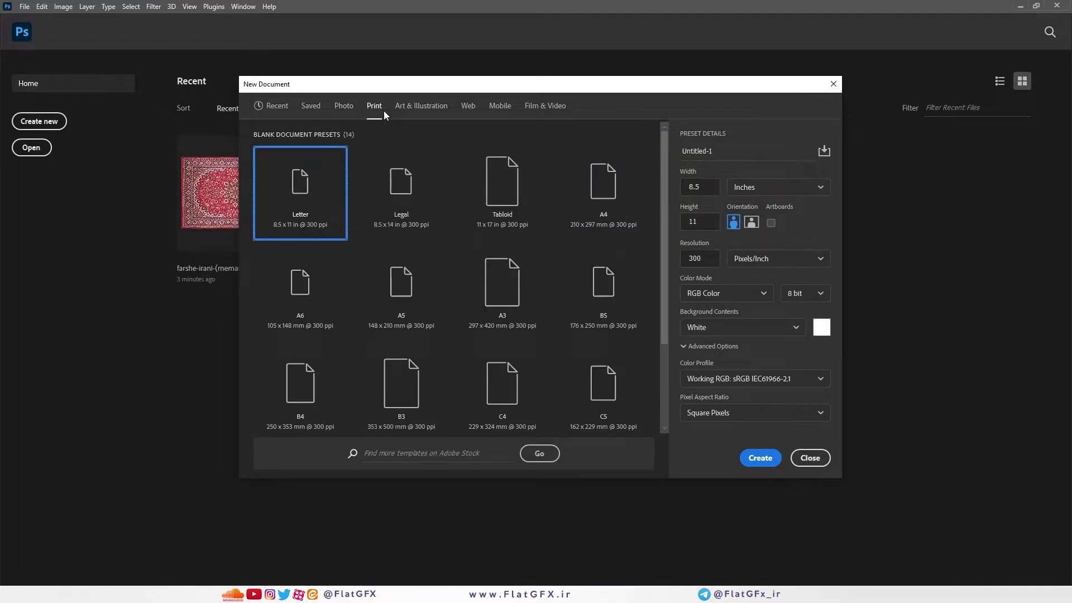
{"action": "left_click", "coordinate": [603, 190]}
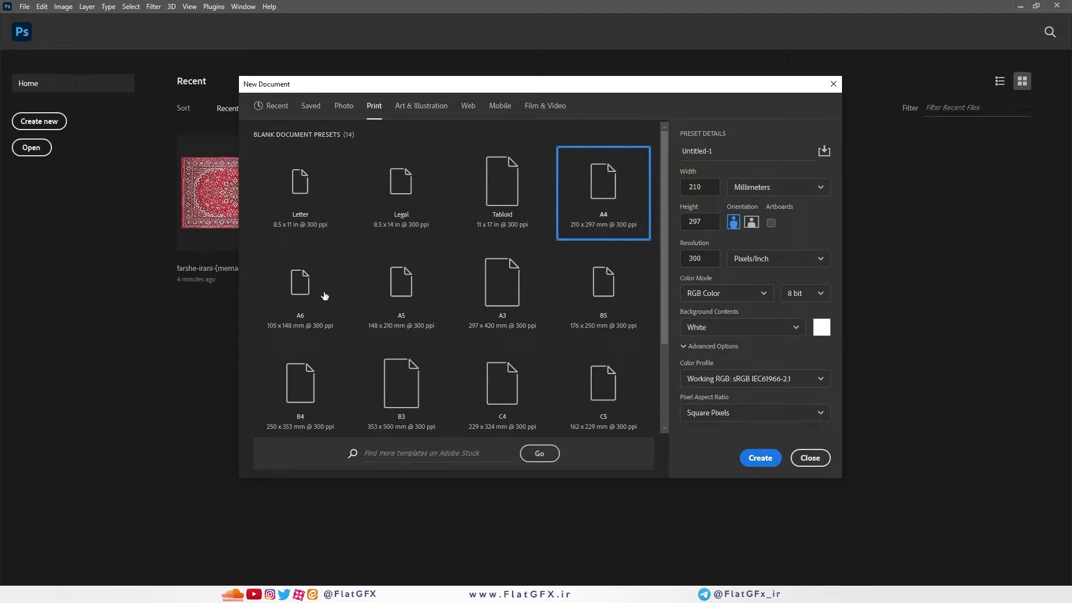
{"action": "left_click", "coordinate": [360, 296]}
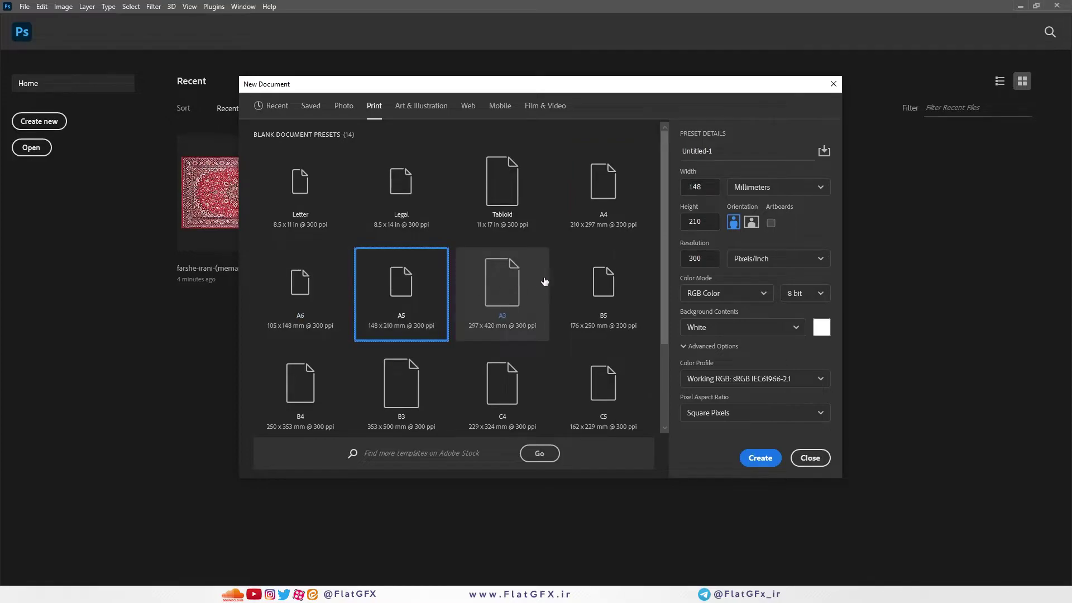
{"action": "scroll", "coordinate": [580, 282], "scroll_direction": "down", "scroll_amount": 1}
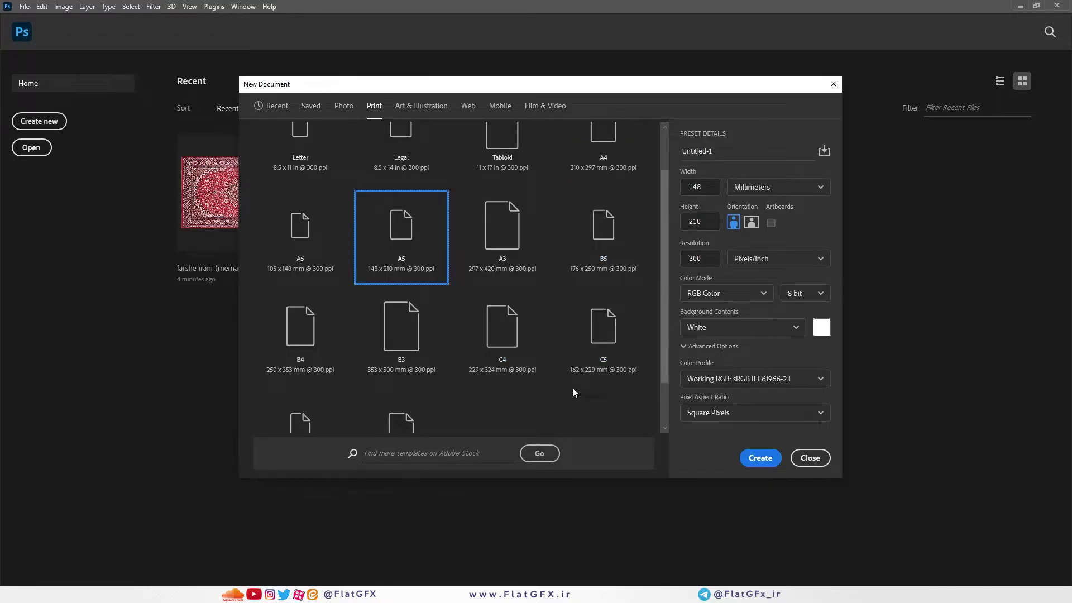
{"action": "scroll", "coordinate": [572, 390], "scroll_direction": "down", "scroll_amount": 1}
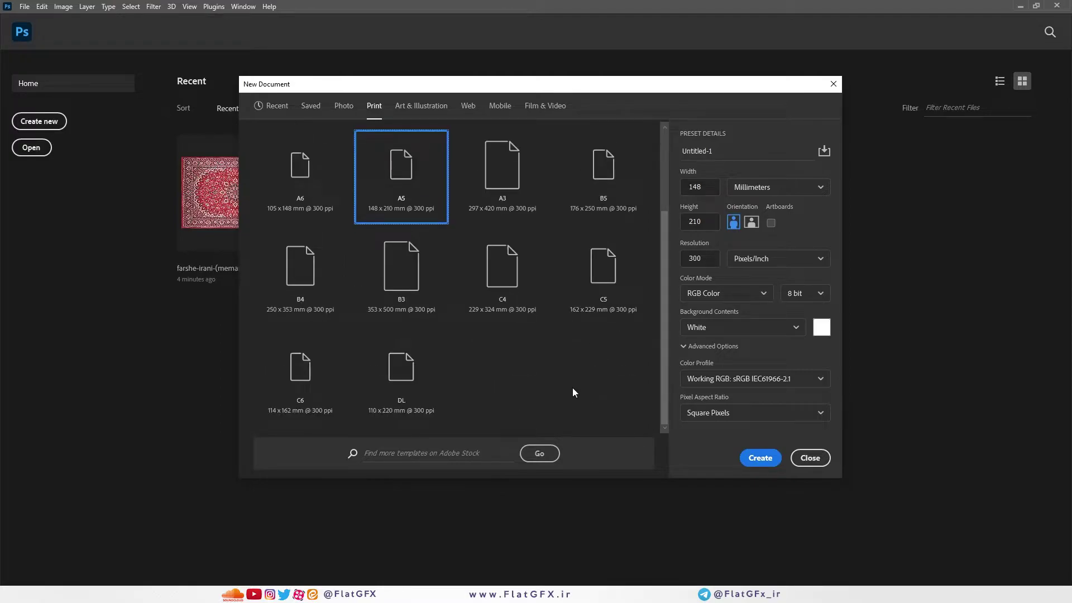
{"action": "scroll", "coordinate": [573, 340], "scroll_direction": "up", "scroll_amount": 1}
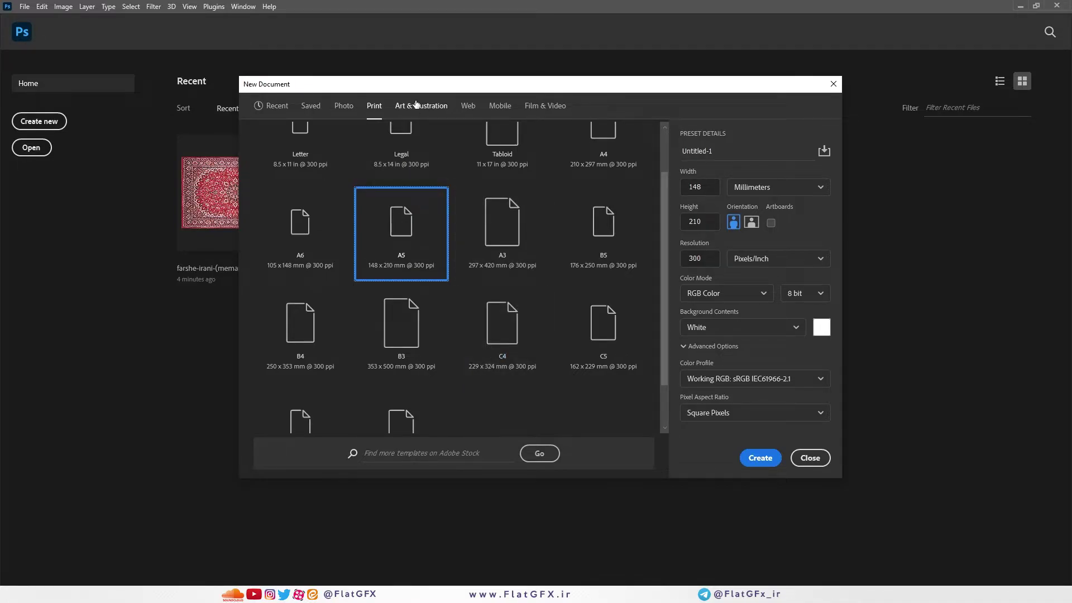
Step: Examine the Art & Illustration presets, checking the dimensions of Poster and 1080p
{"action": "left_click", "coordinate": [429, 112]}
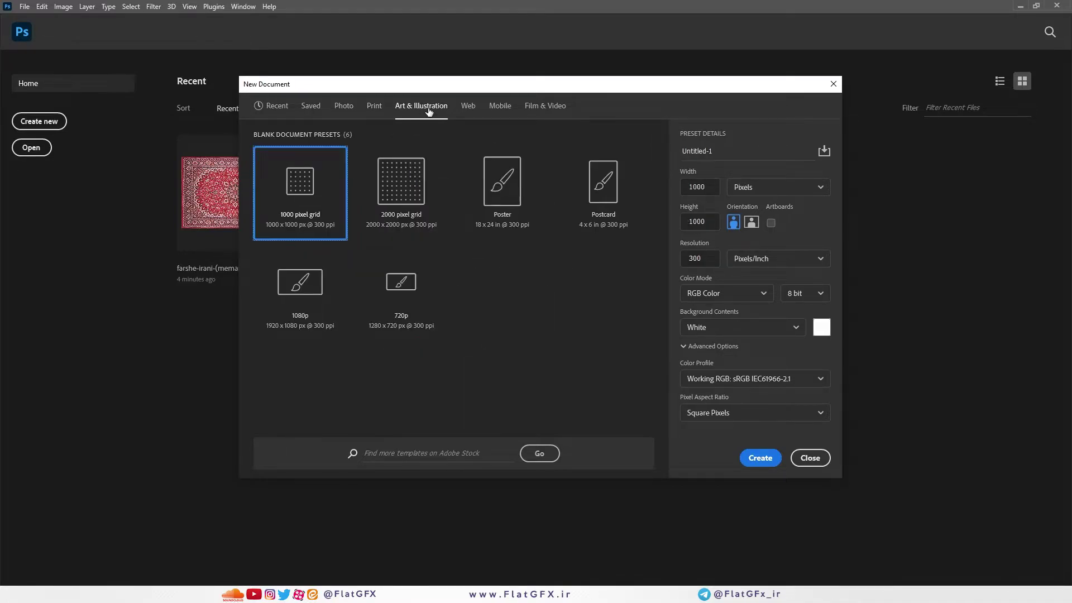
{"action": "left_click", "coordinate": [512, 179]}
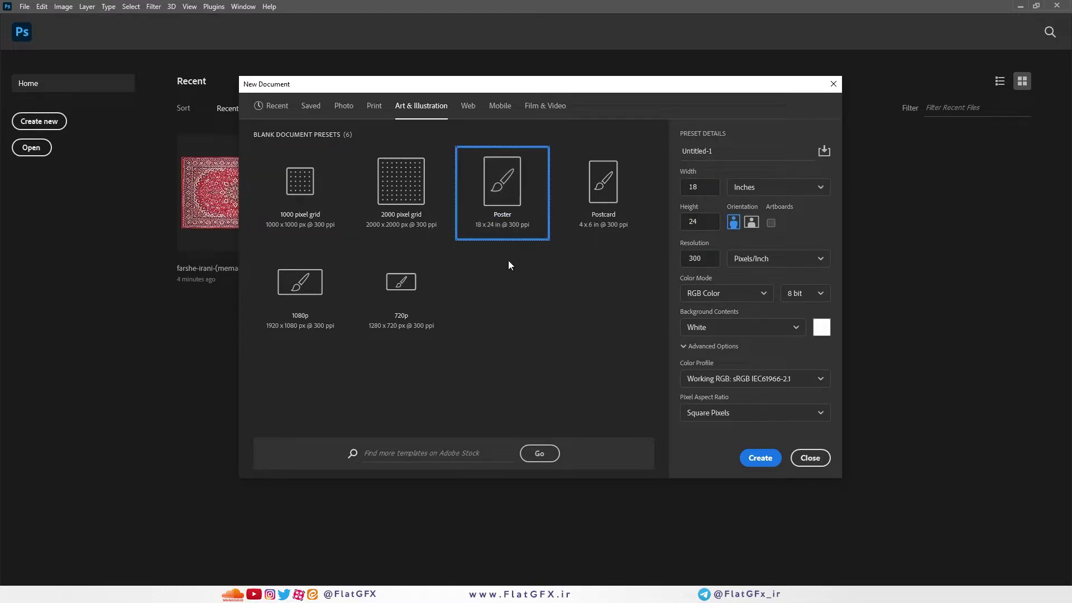
{"action": "left_click", "coordinate": [292, 283]}
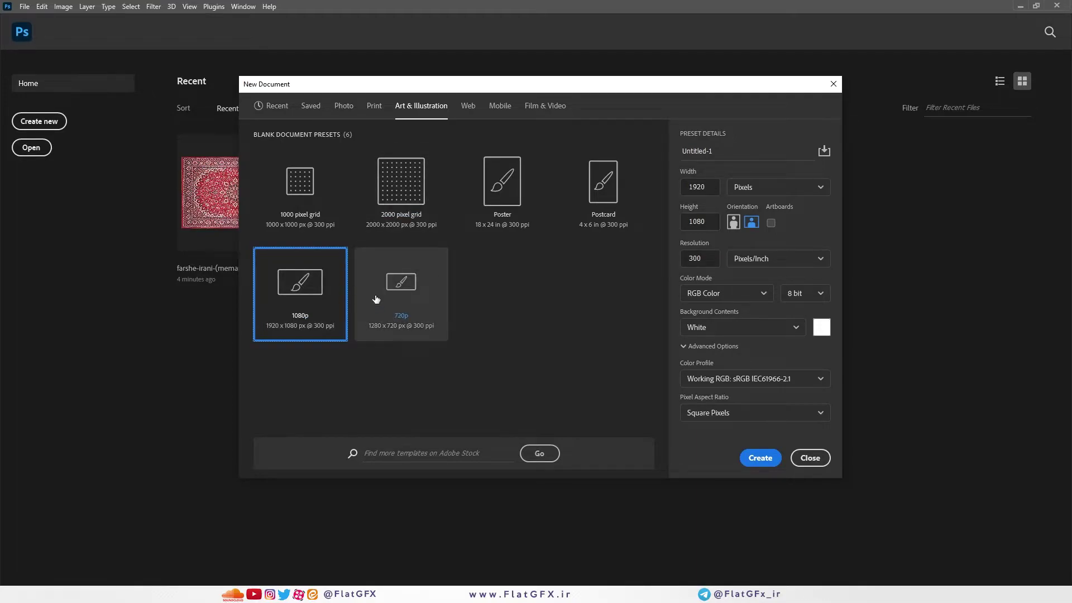
Step: Look through the Web presets and the full list of Mobile device and icon presets
{"action": "left_click", "coordinate": [474, 112]}
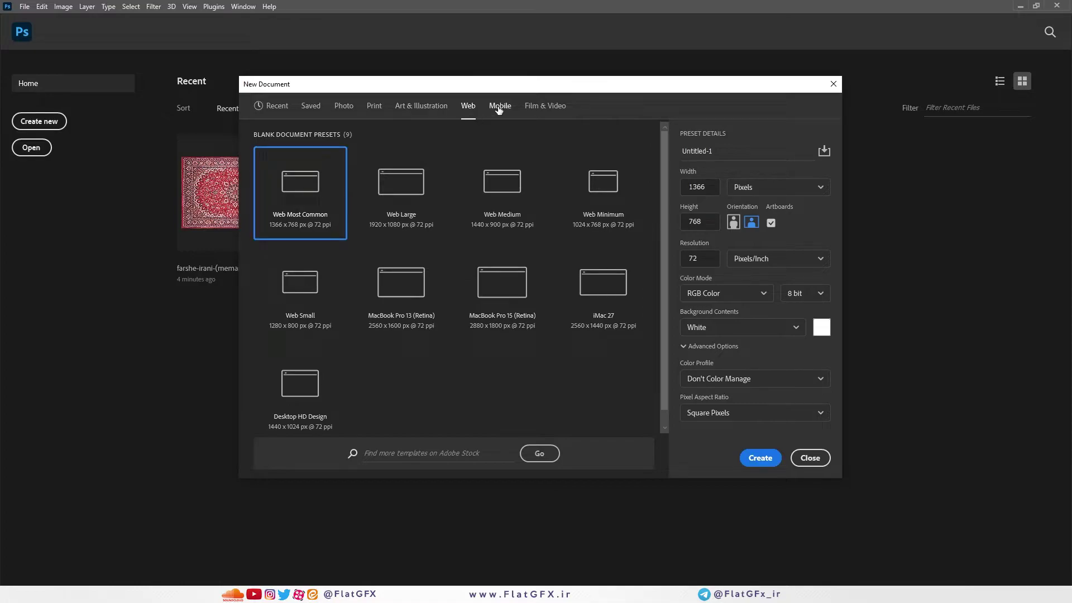
{"action": "left_click", "coordinate": [498, 107]}
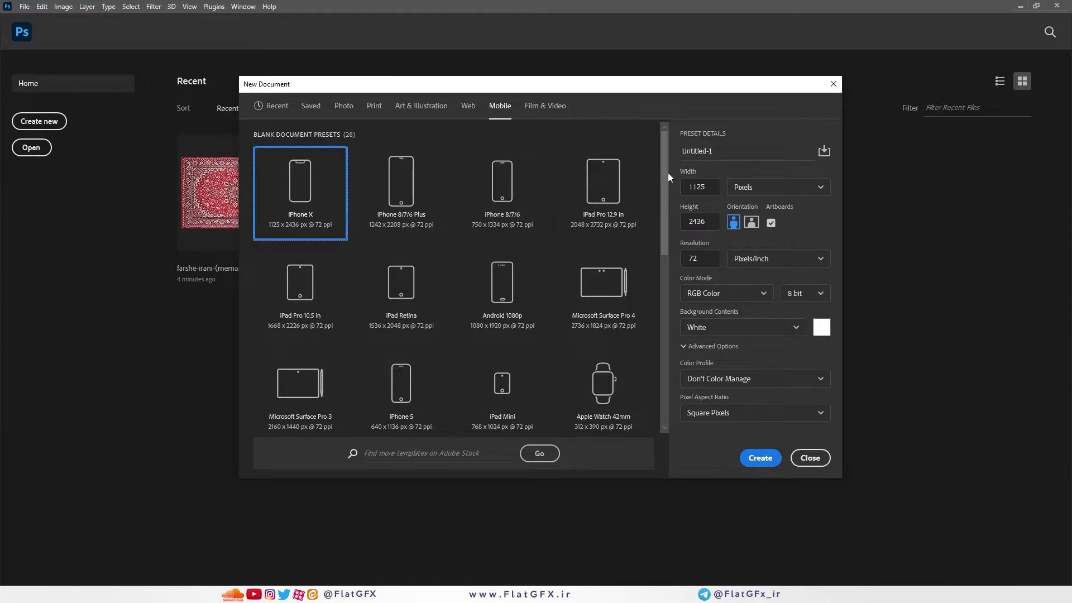
{"action": "scroll", "coordinate": [599, 238], "scroll_direction": "down", "scroll_amount": 3}
{"action": "left_click_drag", "start_coordinate": [665, 249], "coordinate": [658, 400]}
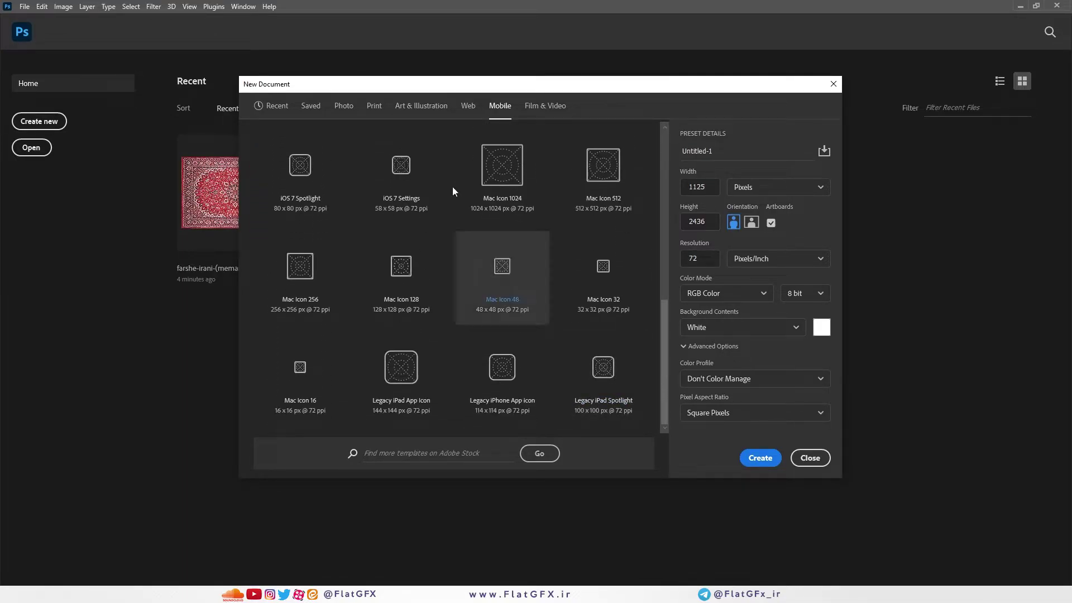
Step: Compare the Film & Video presets and choose HDTV 1080p, 1920 x 1080 px at 72 ppi, for the new document
{"action": "left_click", "coordinate": [552, 111]}
{"action": "left_click", "coordinate": [559, 160]}
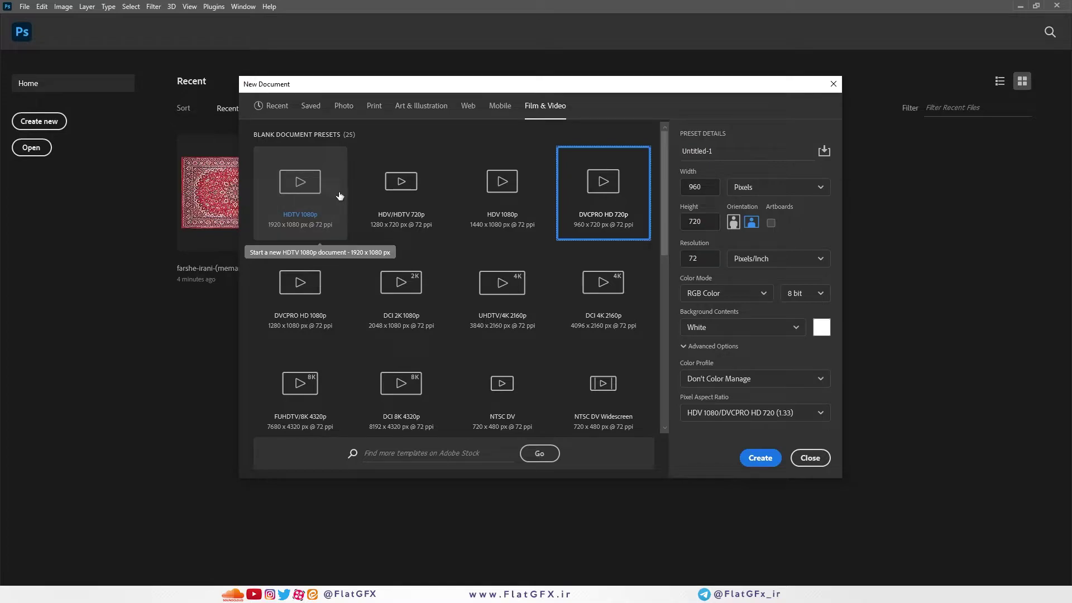
{"action": "left_click", "coordinate": [328, 199]}
{"action": "left_click", "coordinate": [405, 186]}
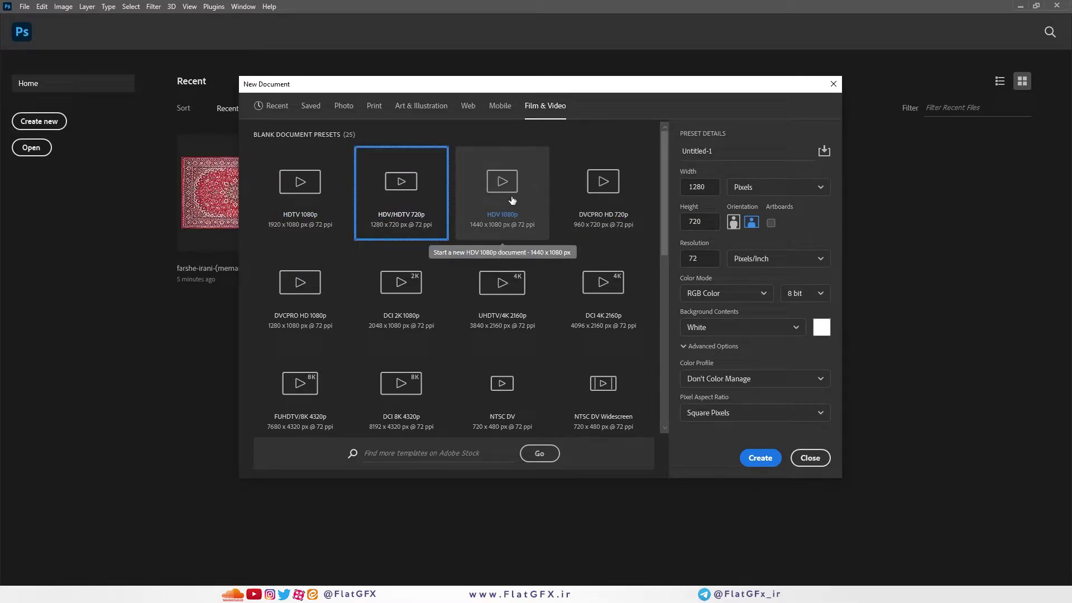
{"action": "left_click", "coordinate": [342, 180]}
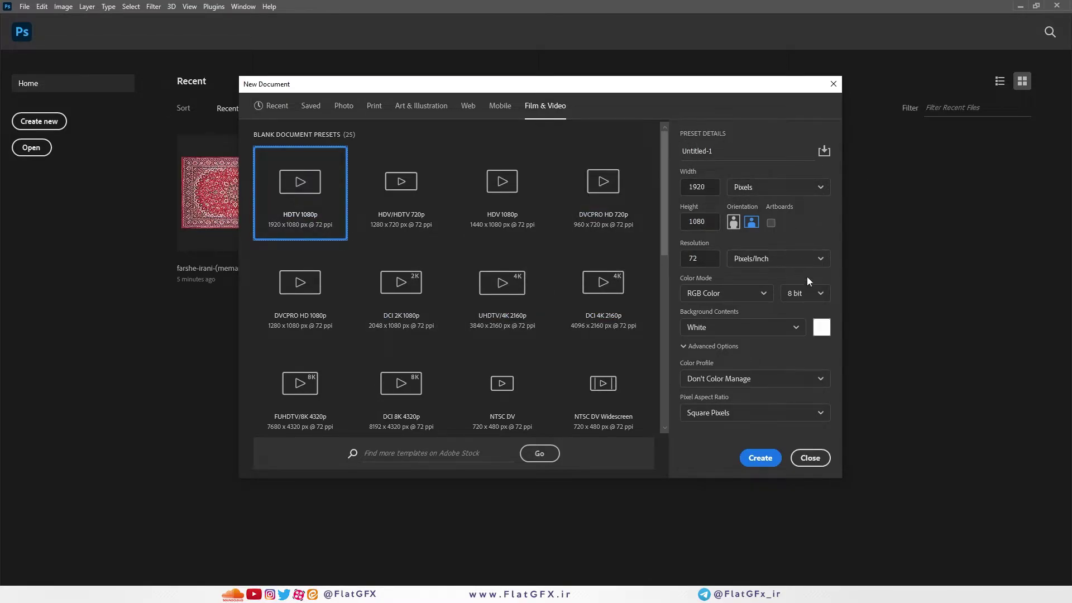
Step: Review the new document's width and height values and the list of units, keeping Pixels
{"action": "left_click", "coordinate": [699, 186]}
{"action": "left_click", "coordinate": [710, 217]}
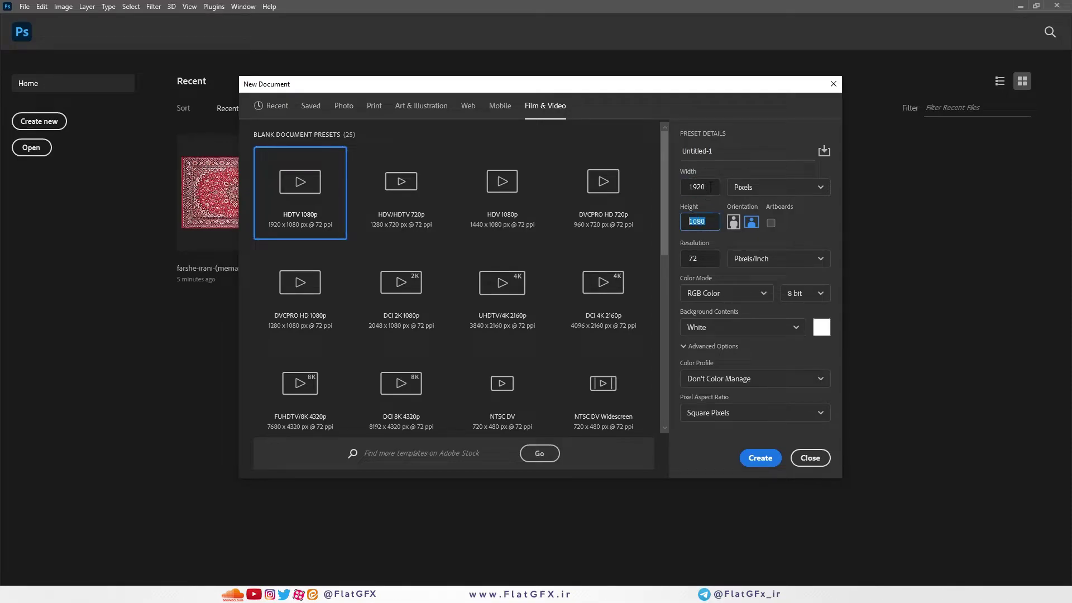
{"action": "left_click", "coordinate": [685, 189]}
{"action": "left_click", "coordinate": [781, 187]}
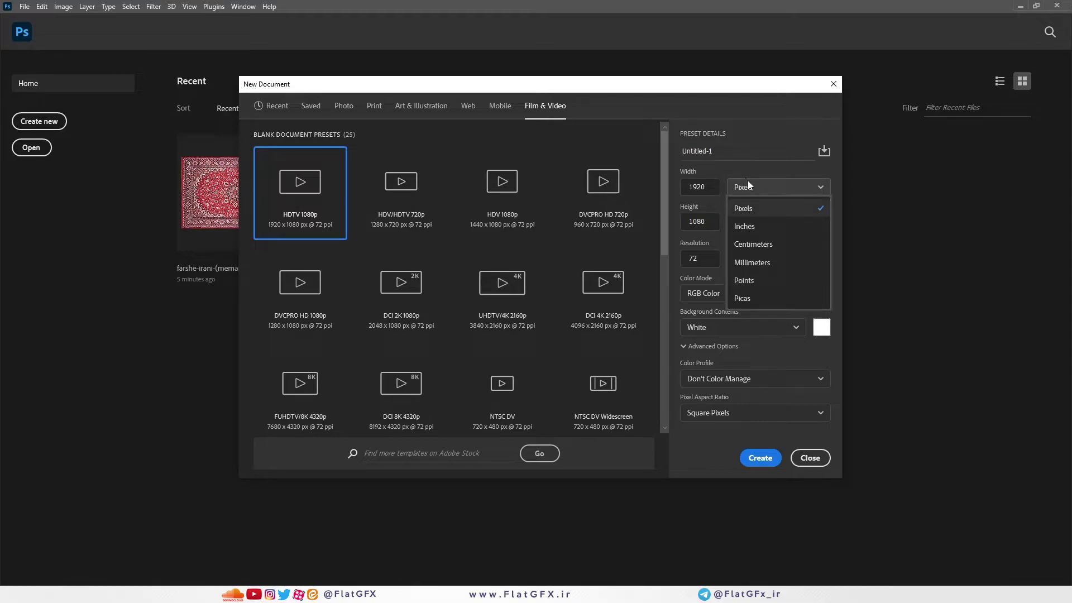
{"action": "left_click", "coordinate": [755, 218]}
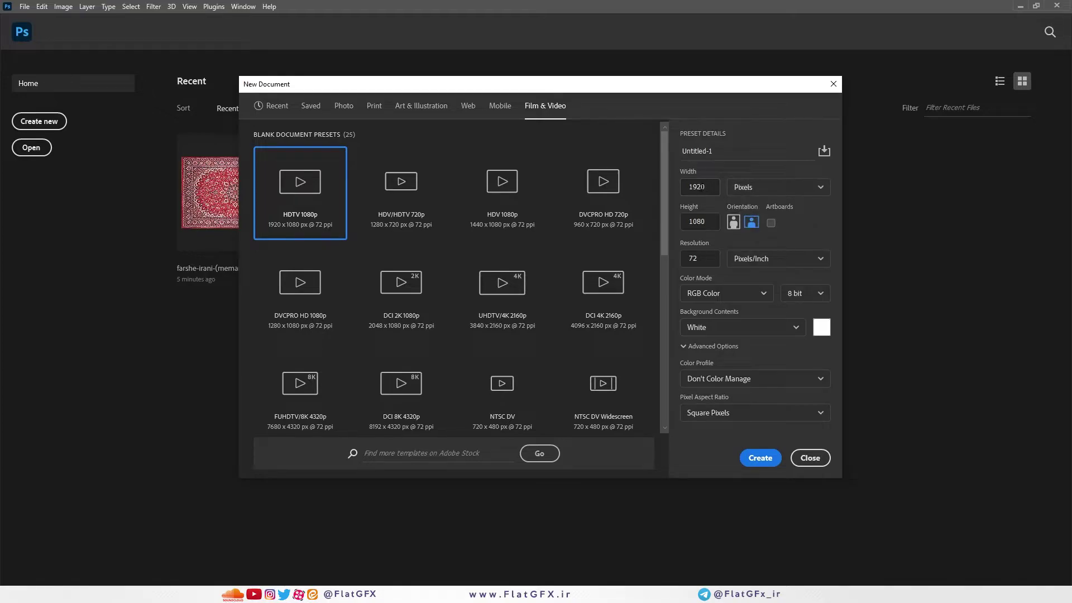
Step: Change the measurement unit of the new document's width and height to Centimeters
{"action": "left_click", "coordinate": [687, 192]}
{"action": "left_click", "coordinate": [707, 223]}
{"action": "left_click", "coordinate": [749, 190]}
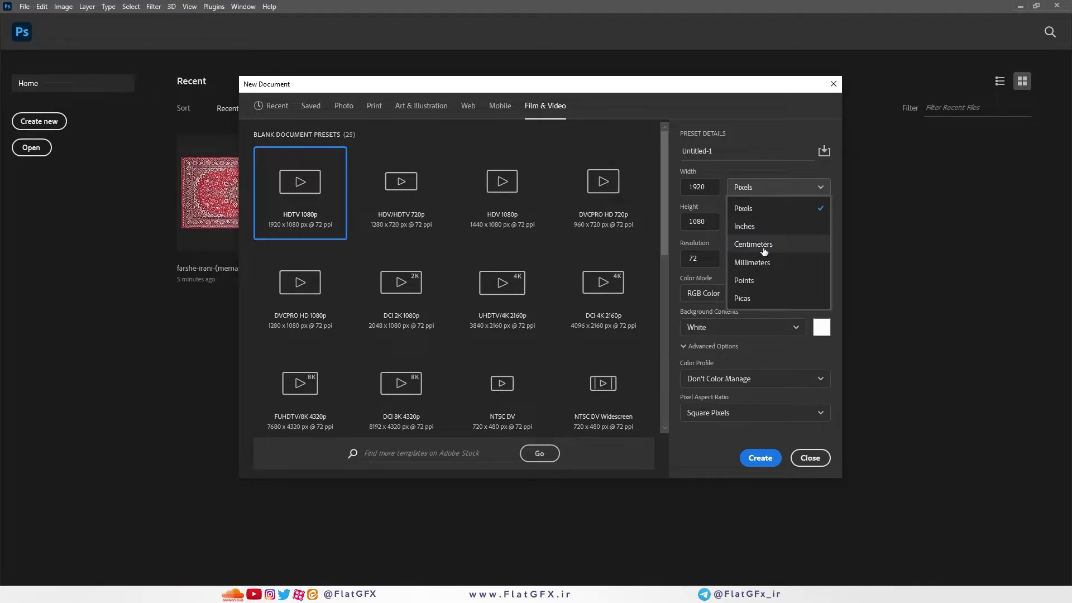
{"action": "left_click", "coordinate": [763, 249]}
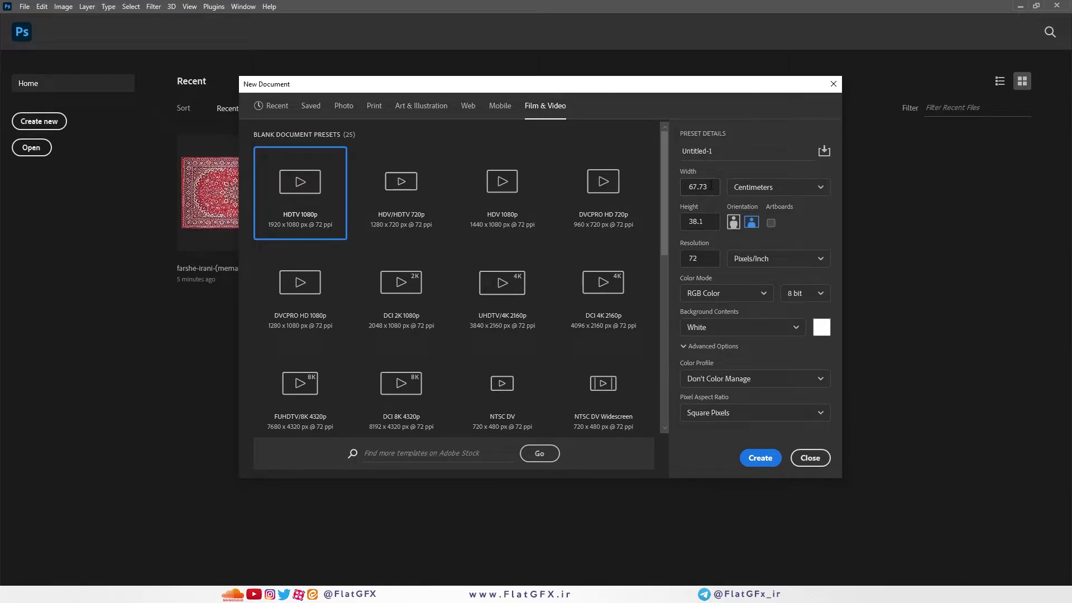
Step: Set the new document's width to 3 and height to 4 centimeters, and switch its orientation to landscape
{"action": "double_click", "coordinate": [708, 216]}
{"action": "left_click", "coordinate": [758, 185]}
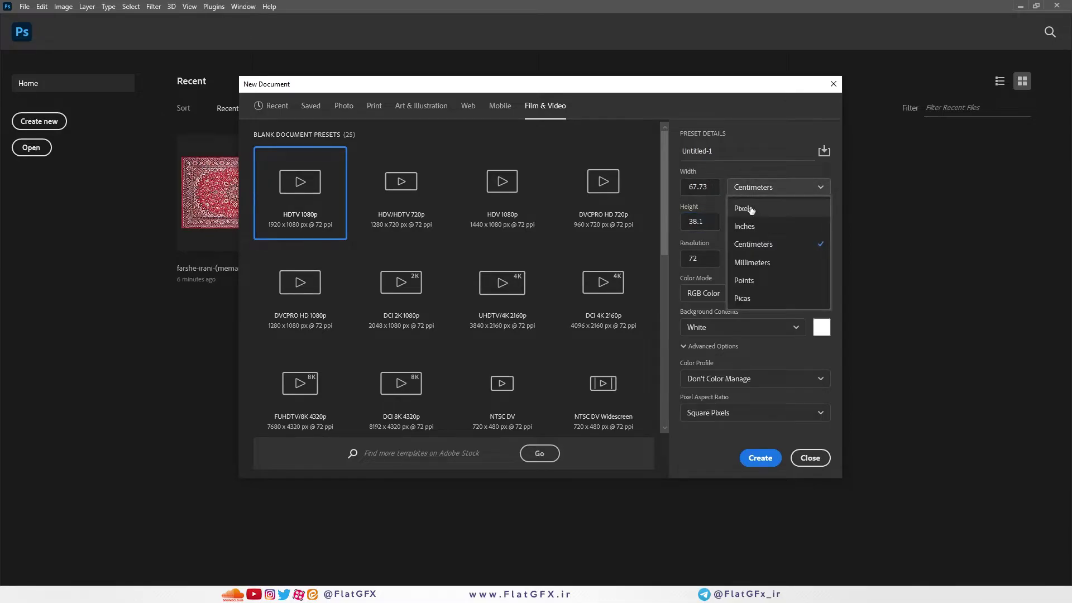
{"action": "left_click", "coordinate": [765, 244]}
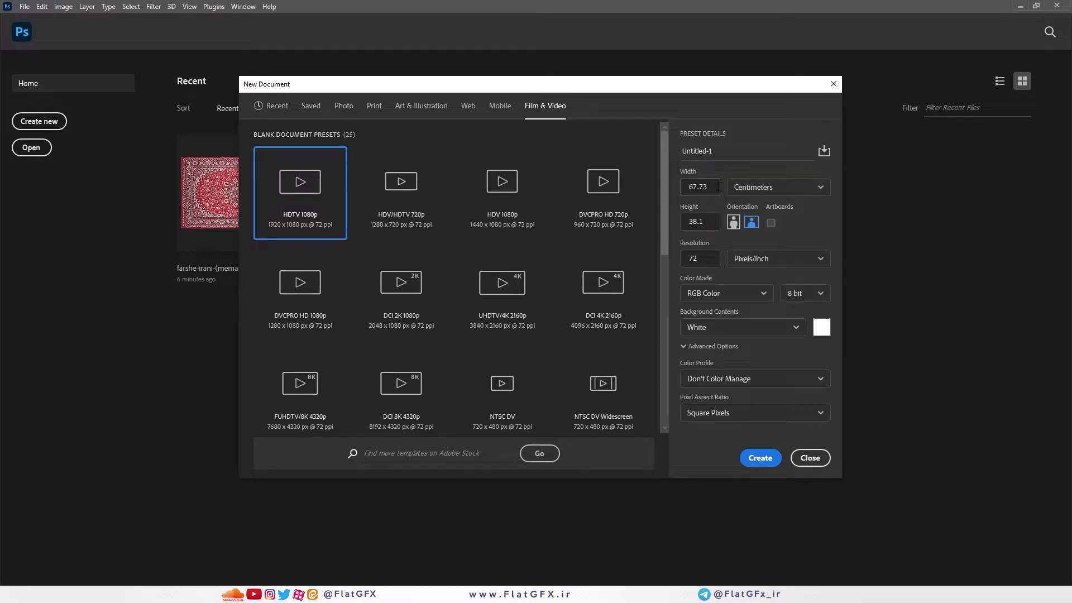
{"action": "type", "text": "3"}
{"action": "key", "text": "Tab"}
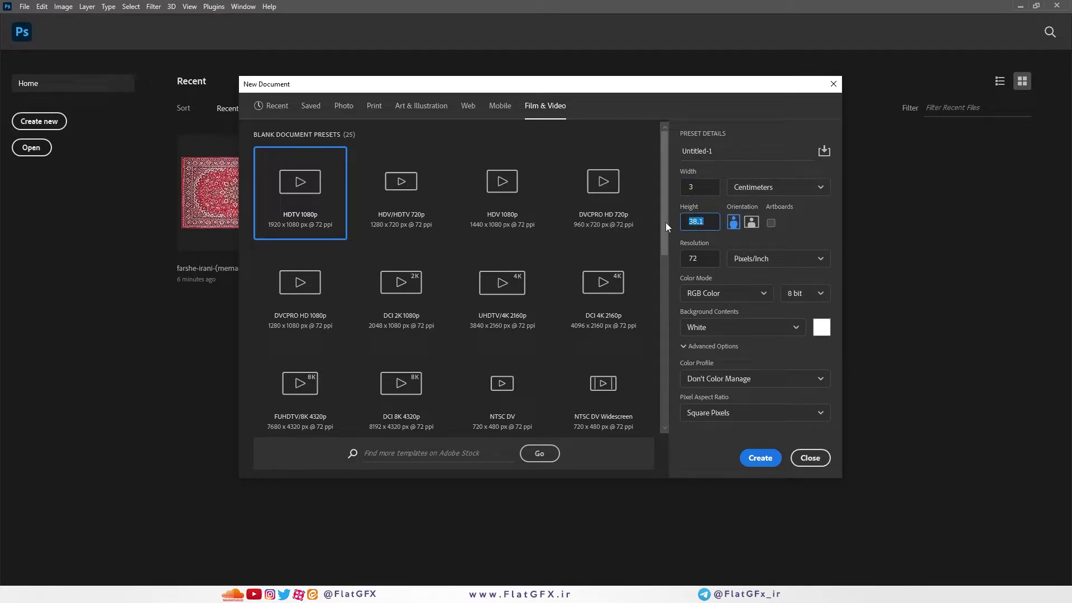
{"action": "type", "text": "4"}
{"action": "left_click", "coordinate": [796, 234]}
{"action": "left_click", "coordinate": [752, 223]}
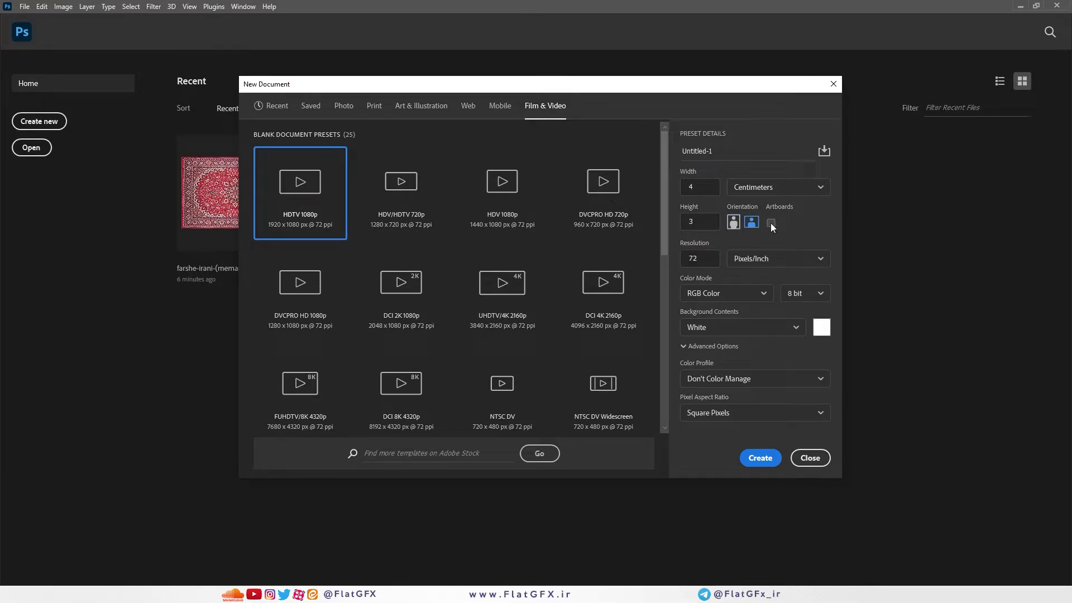
Step: Examine the new document's resolution value and its list of resolution units, keeping 72 Pixels/Inch
{"action": "left_click", "coordinate": [771, 223]}
{"action": "left_click", "coordinate": [693, 258]}
{"action": "double_click", "coordinate": [692, 257]}
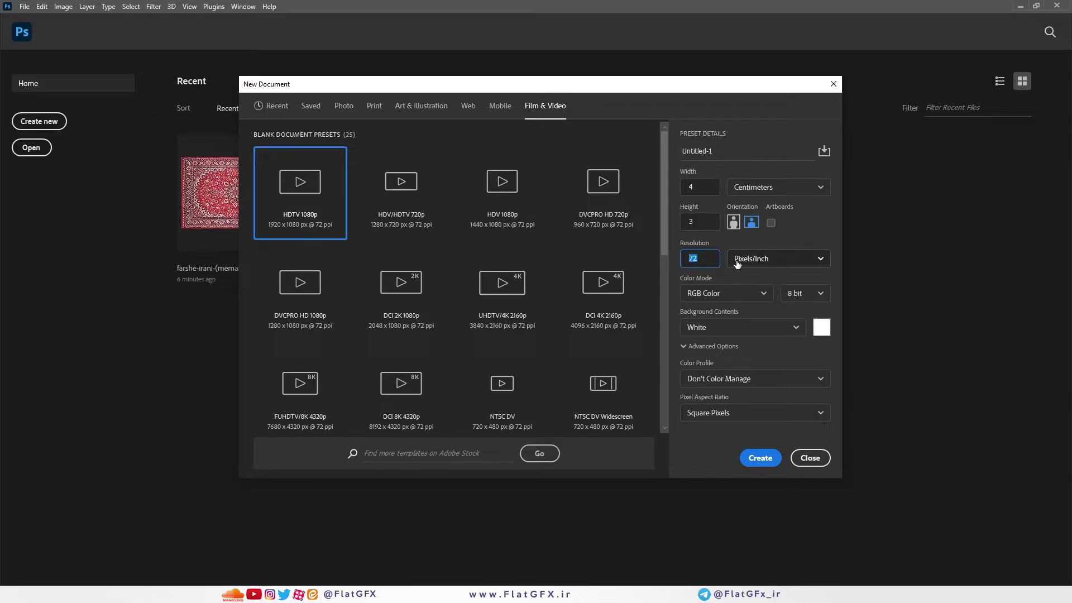
{"action": "left_click", "coordinate": [741, 262]}
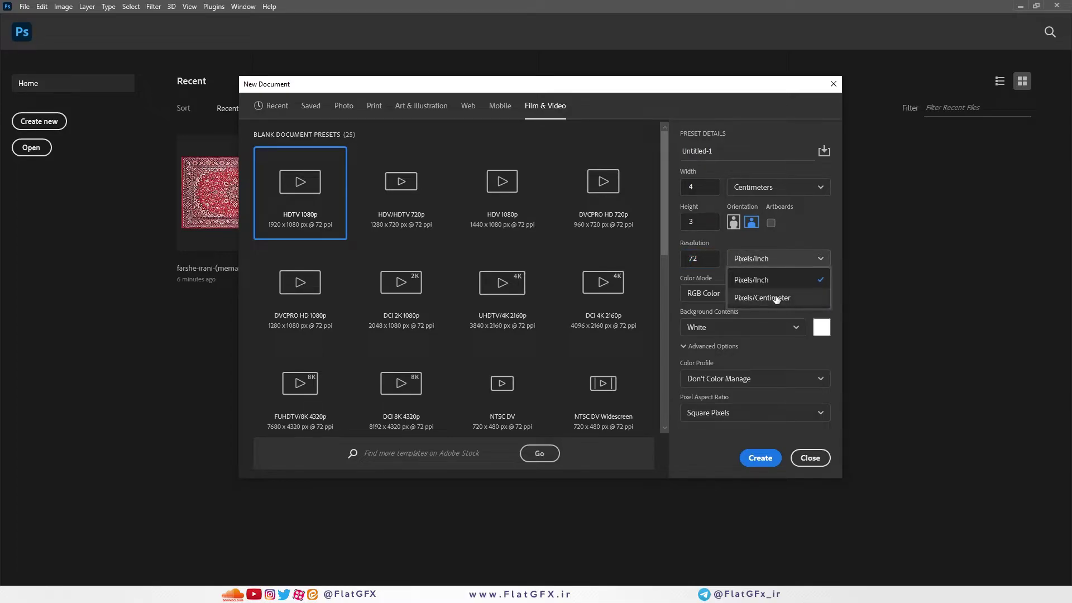
{"action": "left_click", "coordinate": [736, 246]}
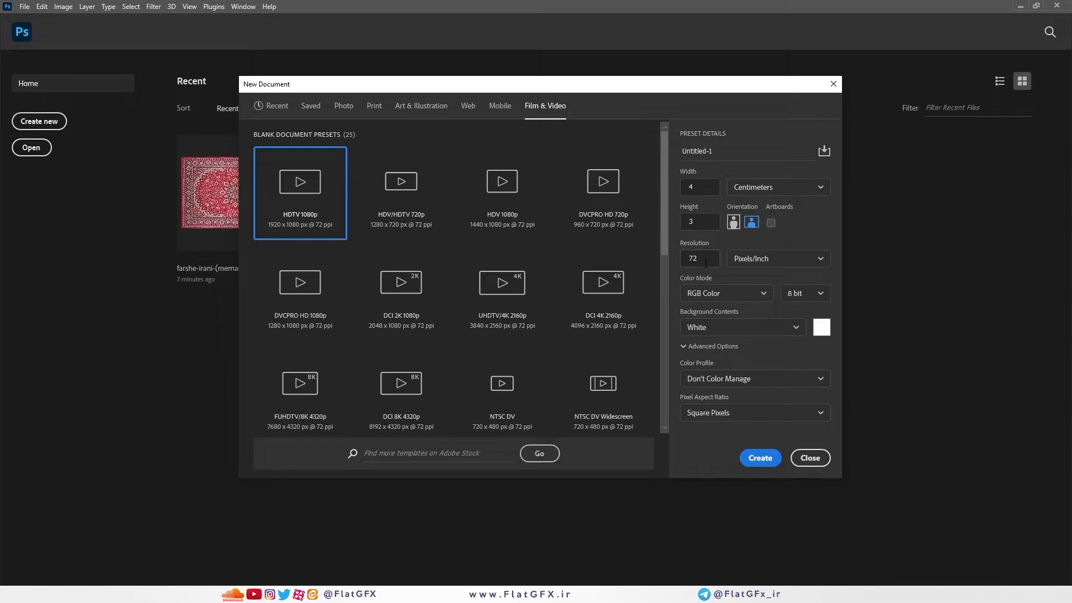
{"action": "left_click", "coordinate": [682, 260]}
{"action": "left_click", "coordinate": [709, 242]}
{"action": "left_click", "coordinate": [702, 252]}
{"action": "left_click", "coordinate": [778, 264]}
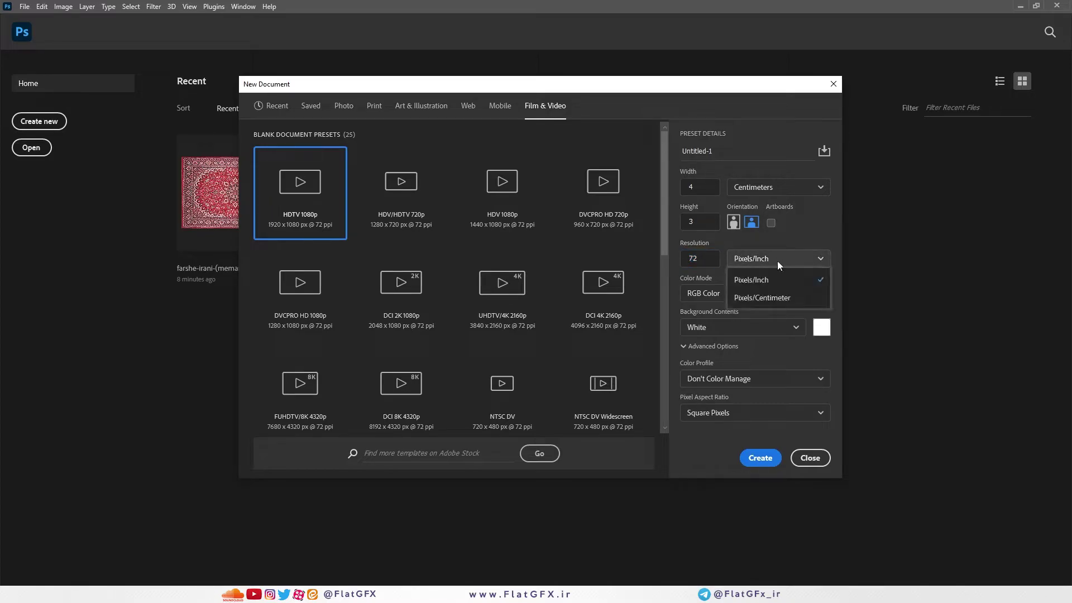
{"action": "left_click", "coordinate": [776, 244]}
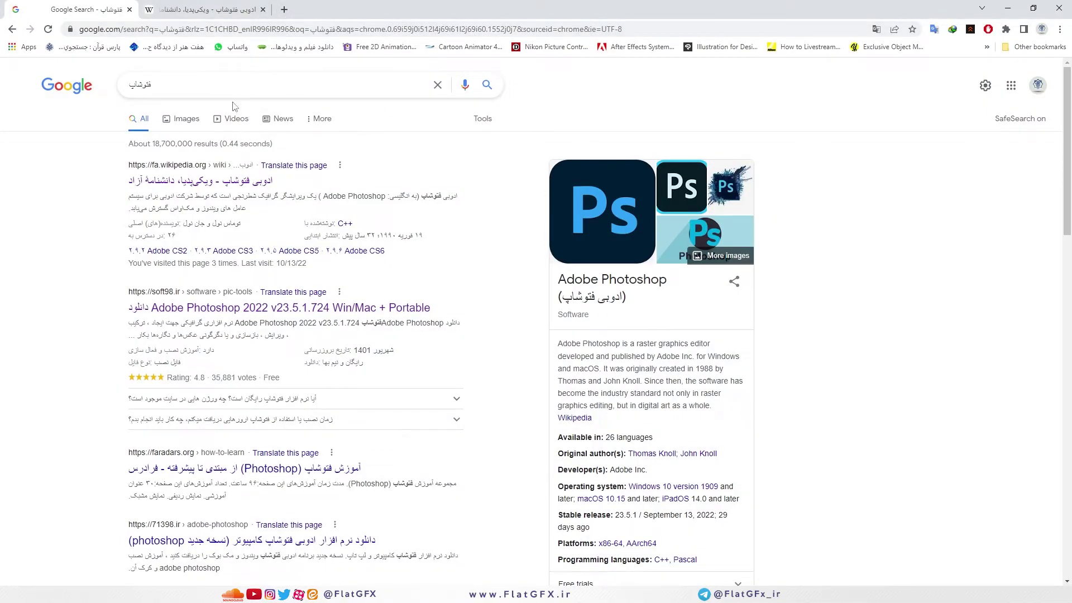
Step: Search Google in Chrome for "رزولوشن چاپ" and open the tolop.ir article on choosing a resolution in a new tab
{"action": "double_click", "coordinate": [140, 85]}
{"action": "type", "text": "رز"}
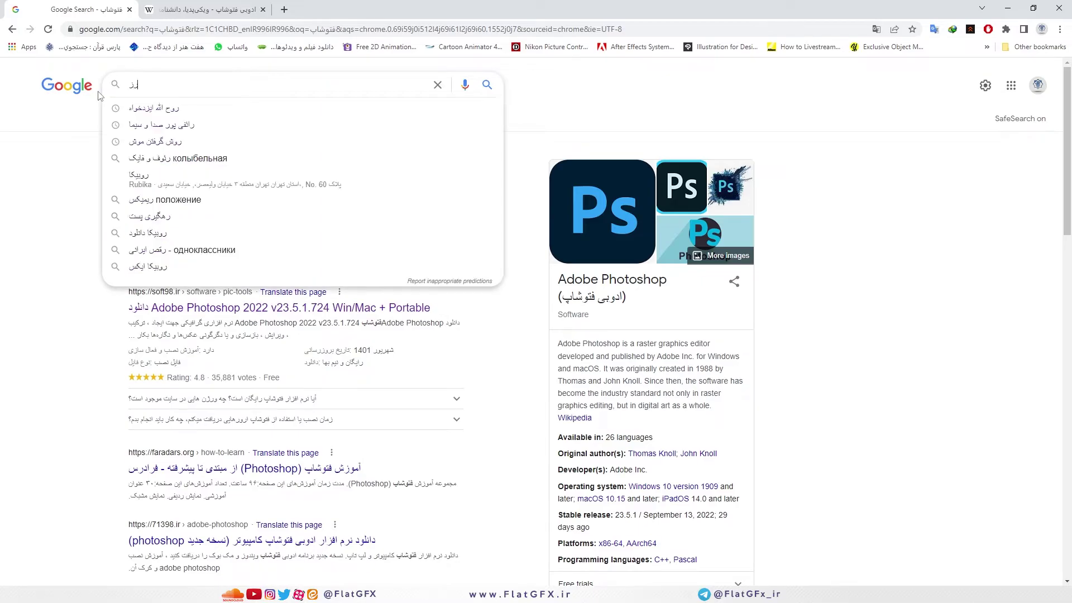
{"action": "type", "text": "ولوشن چاپ"}
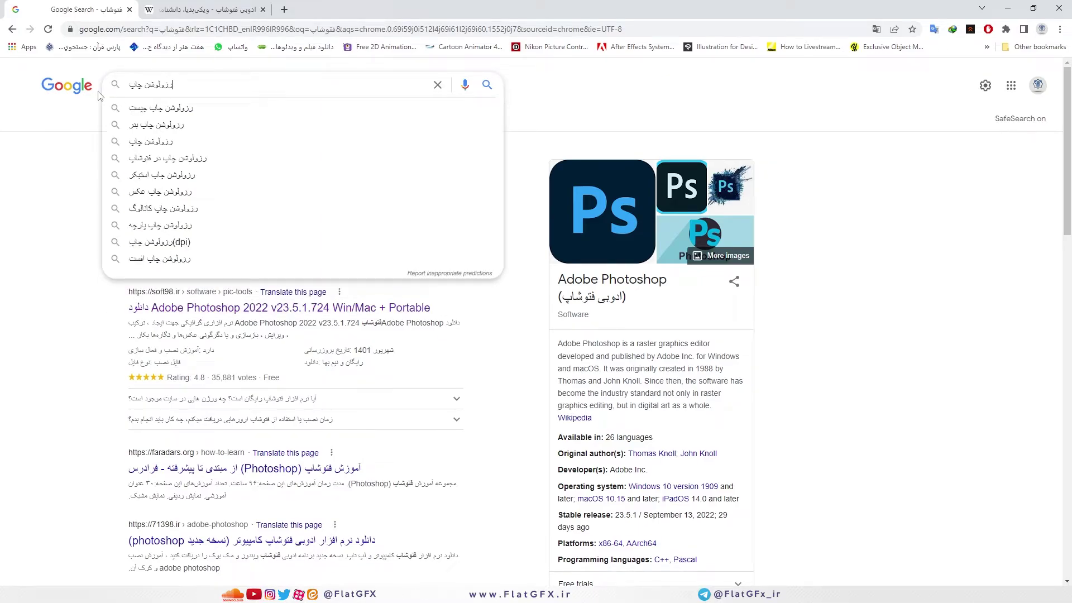
{"action": "key", "text": "Return"}
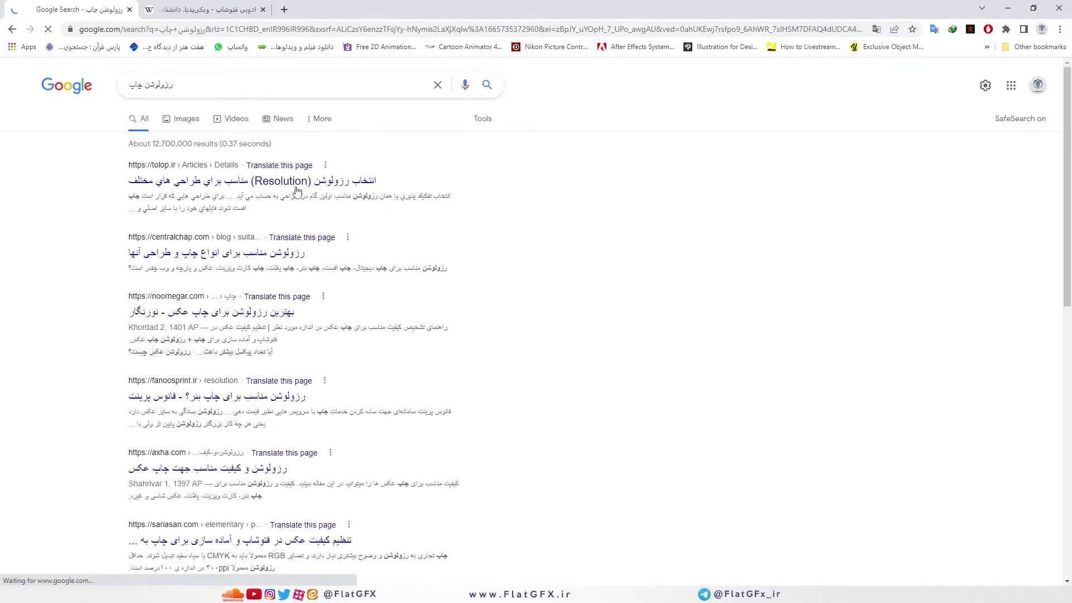
{"action": "middle_click", "coordinate": [291, 182]}
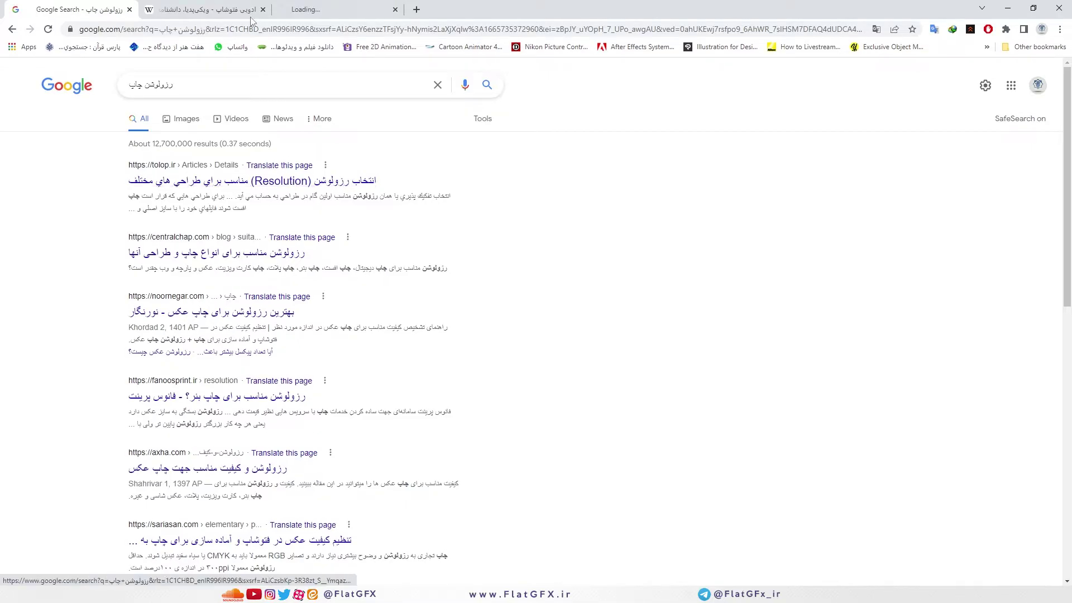
{"action": "left_click", "coordinate": [330, 9]}
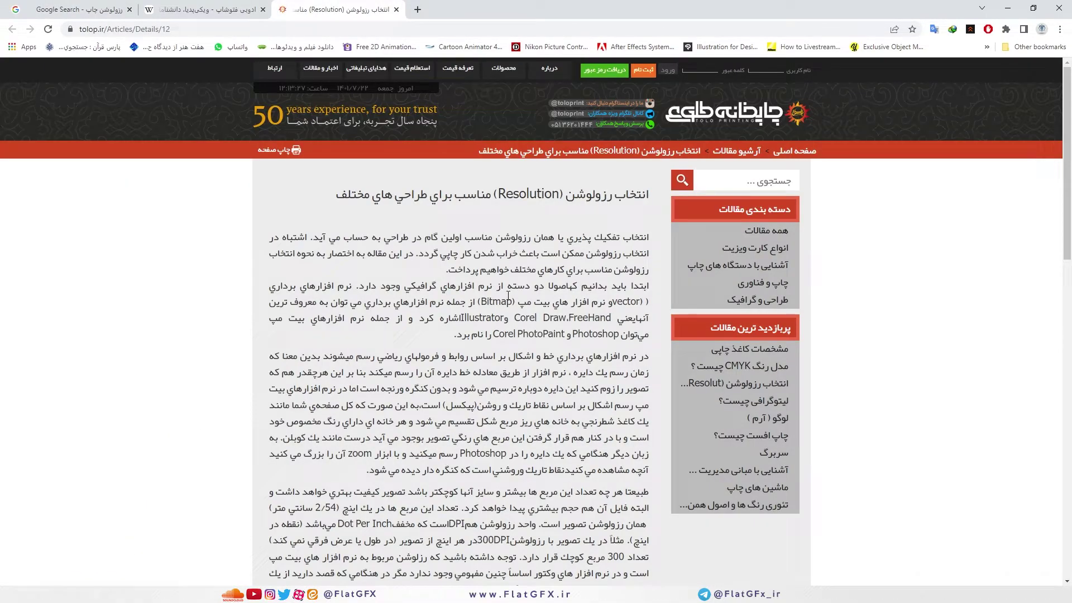
Step: Read the article's sections on image quality and suitable resolutions for offset printing, banners and websites
{"action": "scroll", "coordinate": [508, 296], "scroll_direction": "down", "scroll_amount": 9}
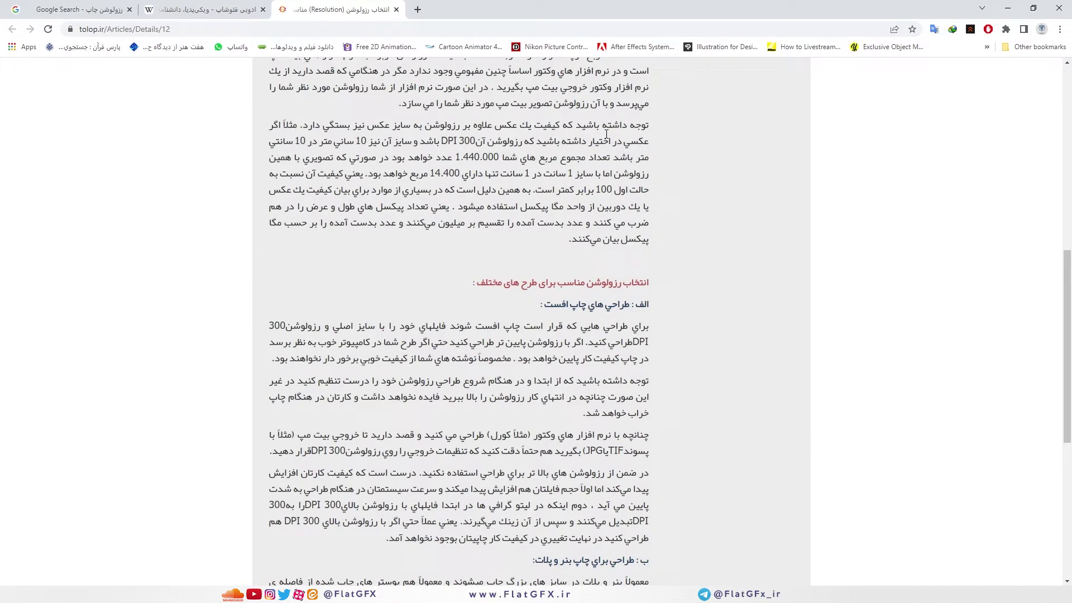
{"action": "left_click_drag", "start_coordinate": [617, 124], "coordinate": [562, 251]}
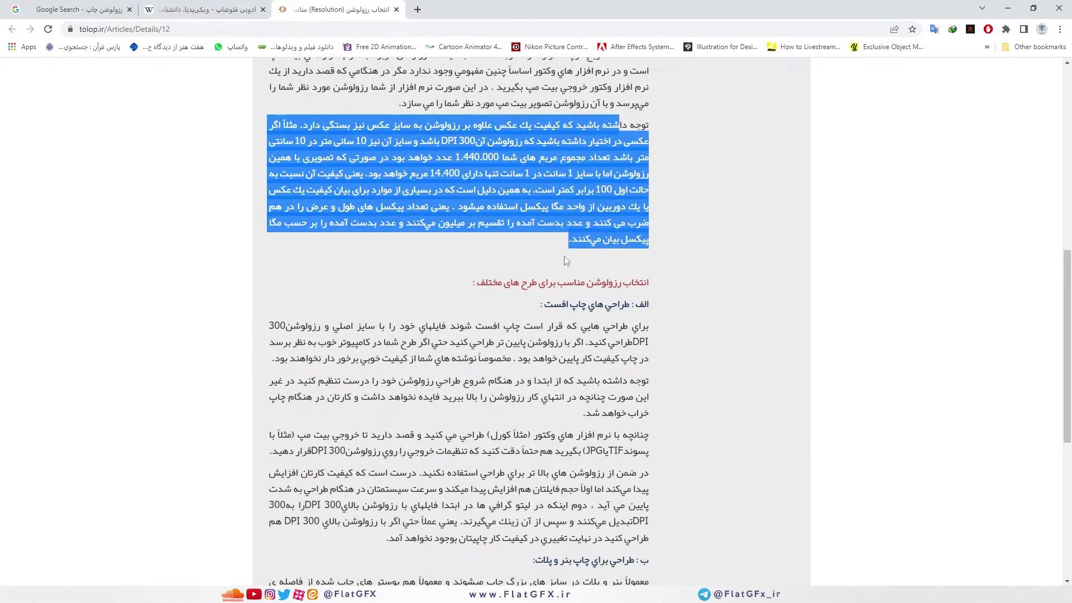
{"action": "left_click", "coordinate": [616, 218]}
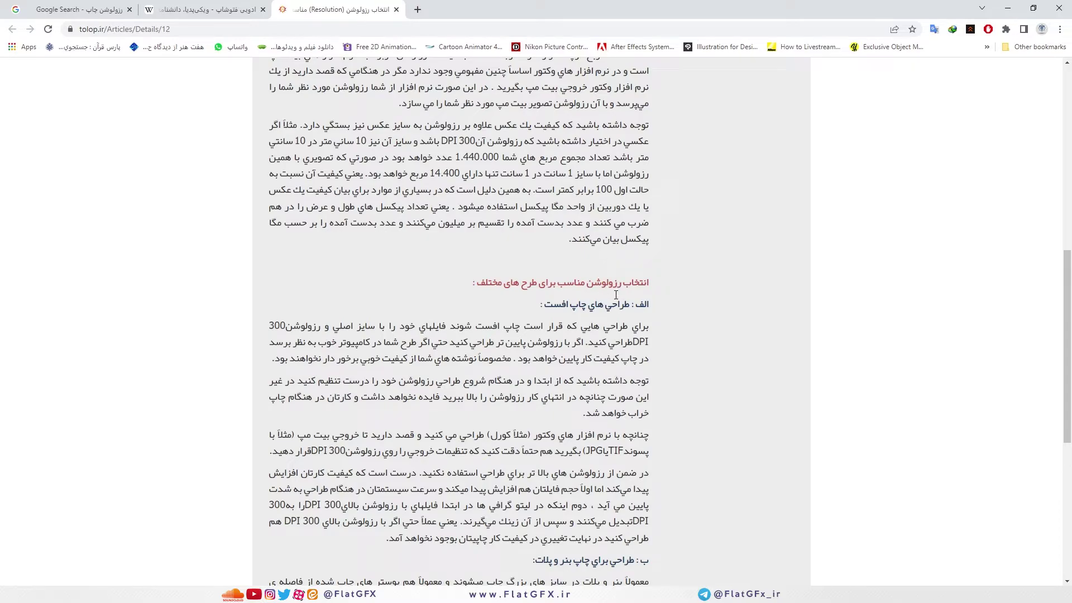
{"action": "left_click_drag", "start_coordinate": [629, 300], "coordinate": [528, 346]}
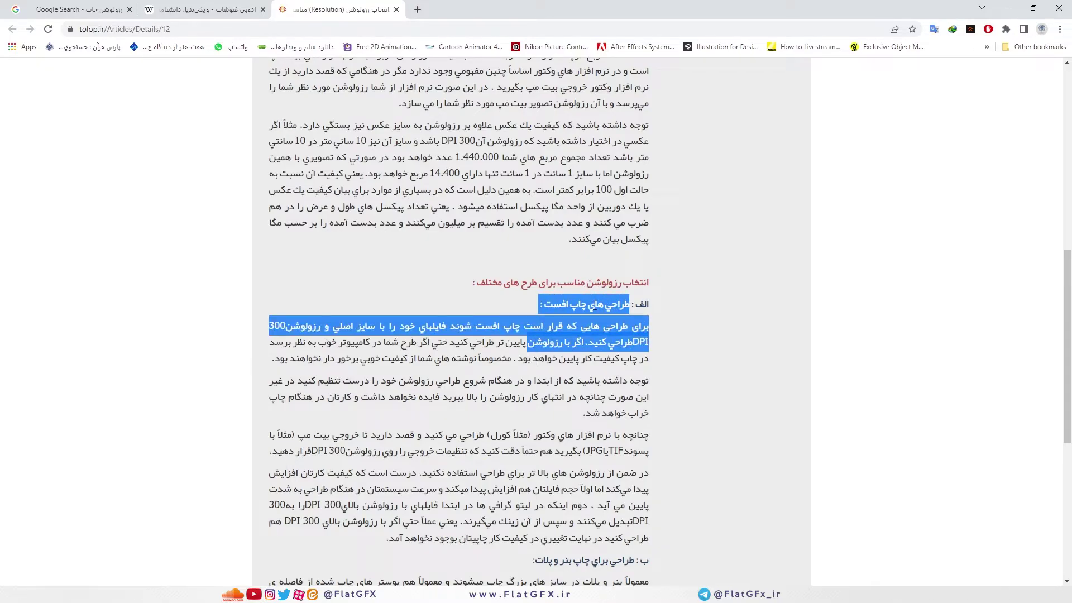
{"action": "left_click", "coordinate": [592, 375]}
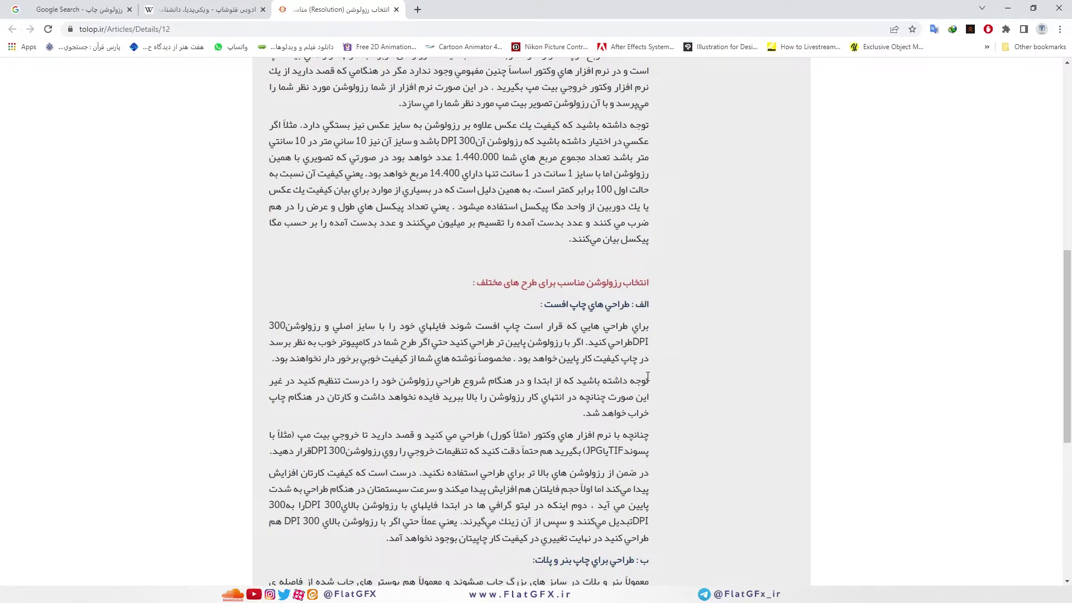
{"action": "scroll", "coordinate": [647, 376], "scroll_direction": "down", "scroll_amount": 7}
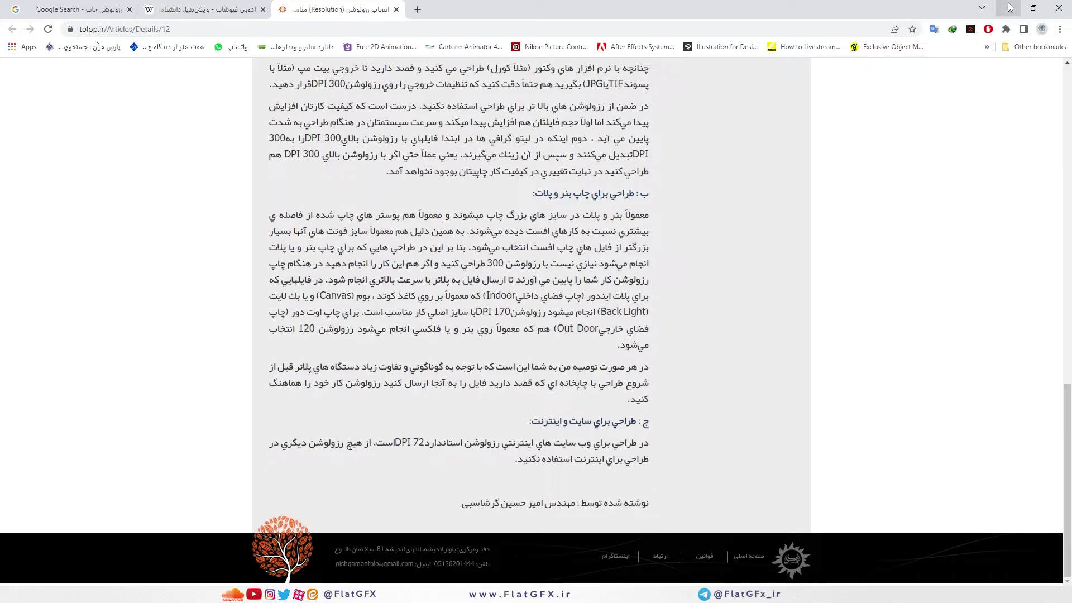
Step: Return to Photoshop and set the new document's resolution to 300 Pixels/Inch
{"action": "left_click", "coordinate": [1009, 8]}
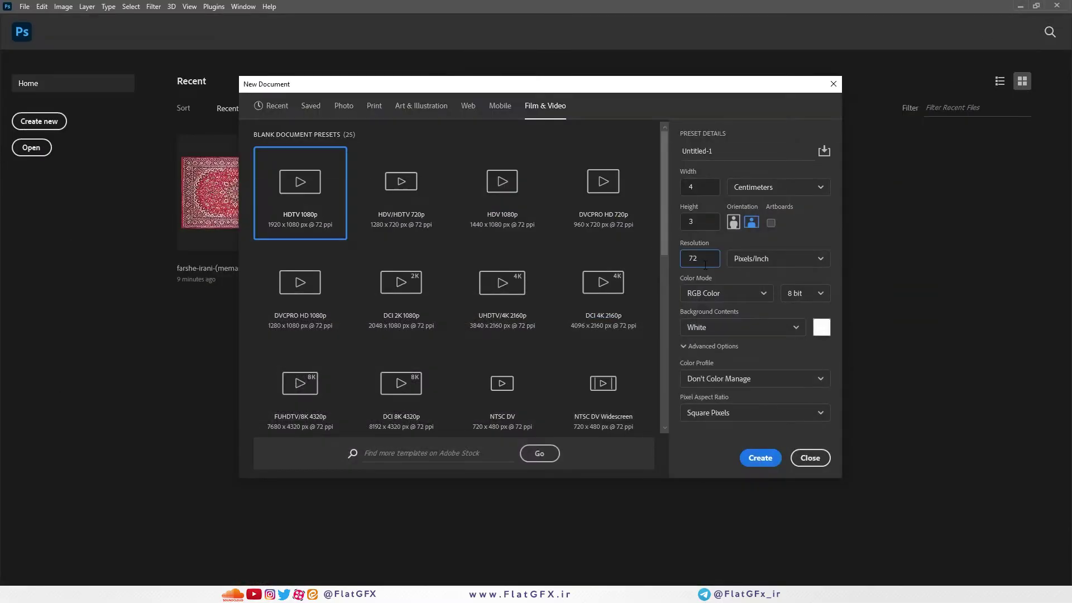
{"action": "type", "text": "300"}
{"action": "double_click", "coordinate": [690, 256]}
Step: Review the color mode and bit depth options of the new document, keeping RGB Color and 8 bit
{"action": "left_click", "coordinate": [709, 292]}
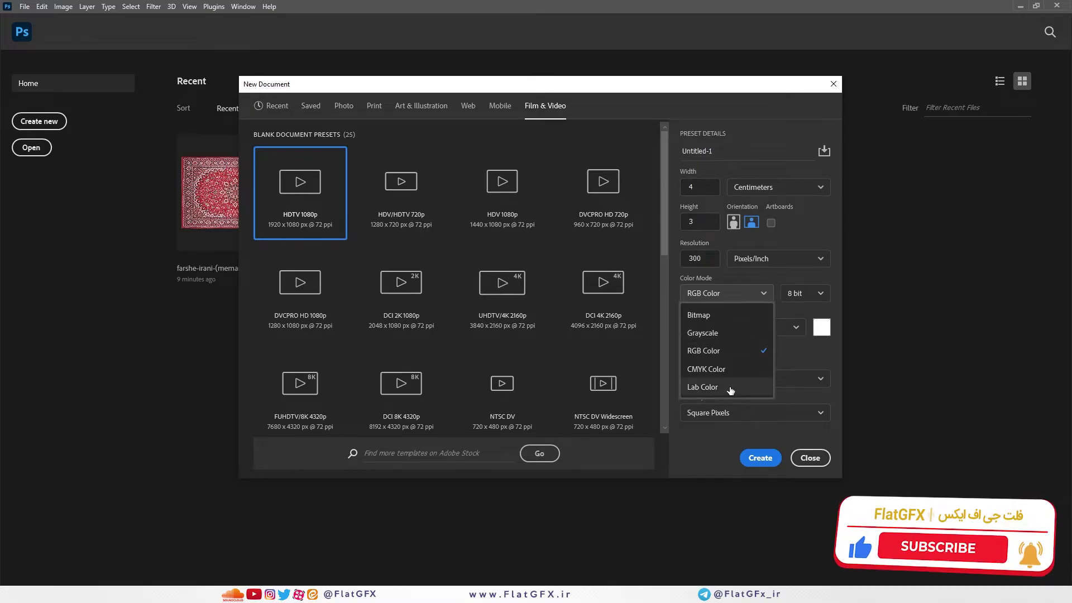
{"action": "left_click", "coordinate": [749, 277]}
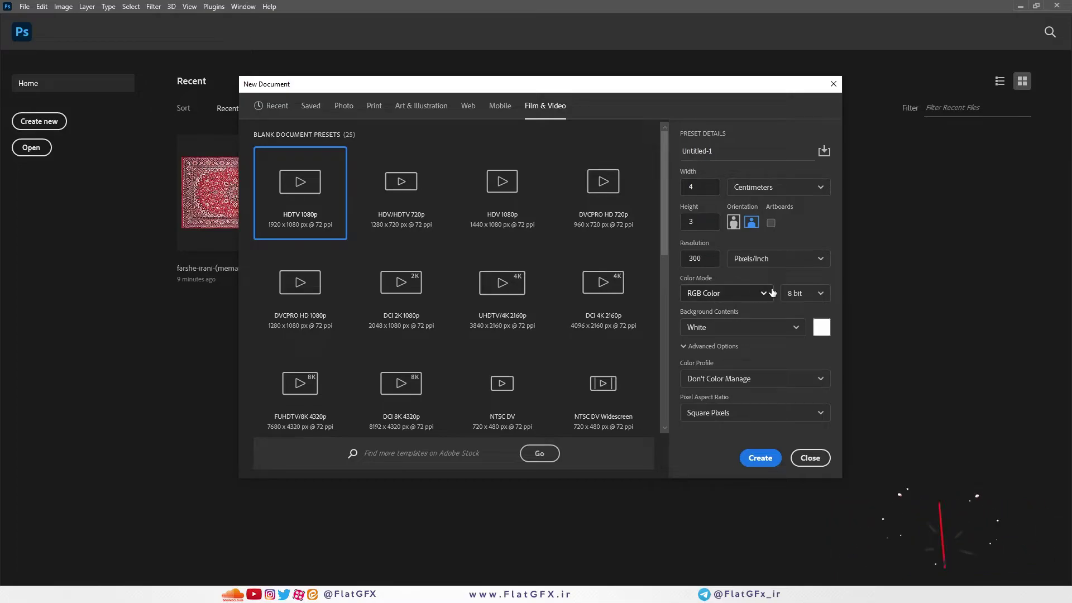
{"action": "left_click", "coordinate": [788, 293]}
{"action": "left_click", "coordinate": [696, 188]}
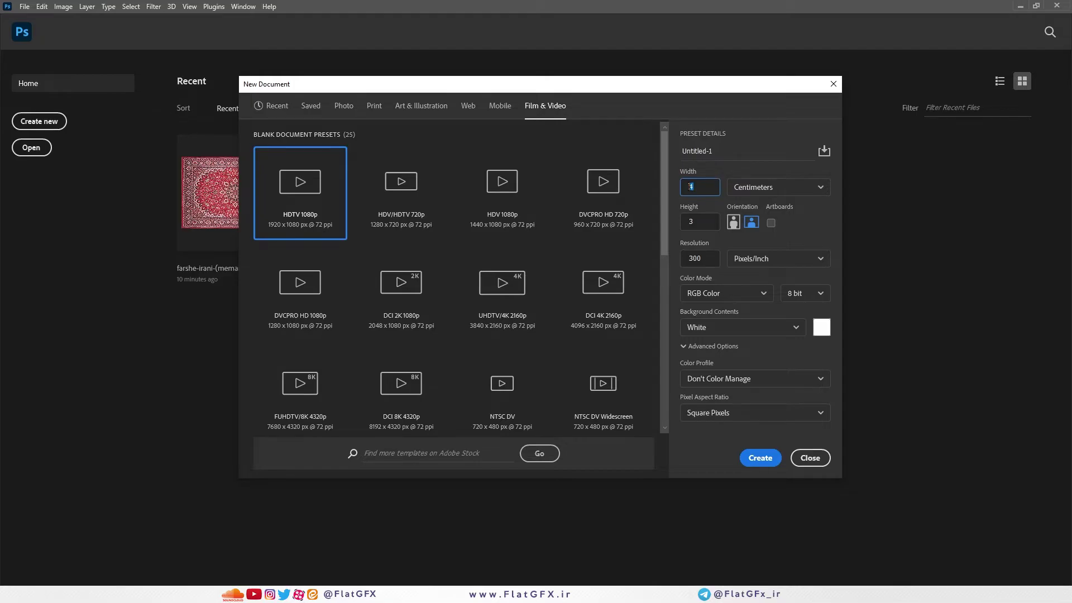
Step: Set the new document's color mode to Grayscale and review the other available color modes
{"action": "left_click", "coordinate": [729, 296]}
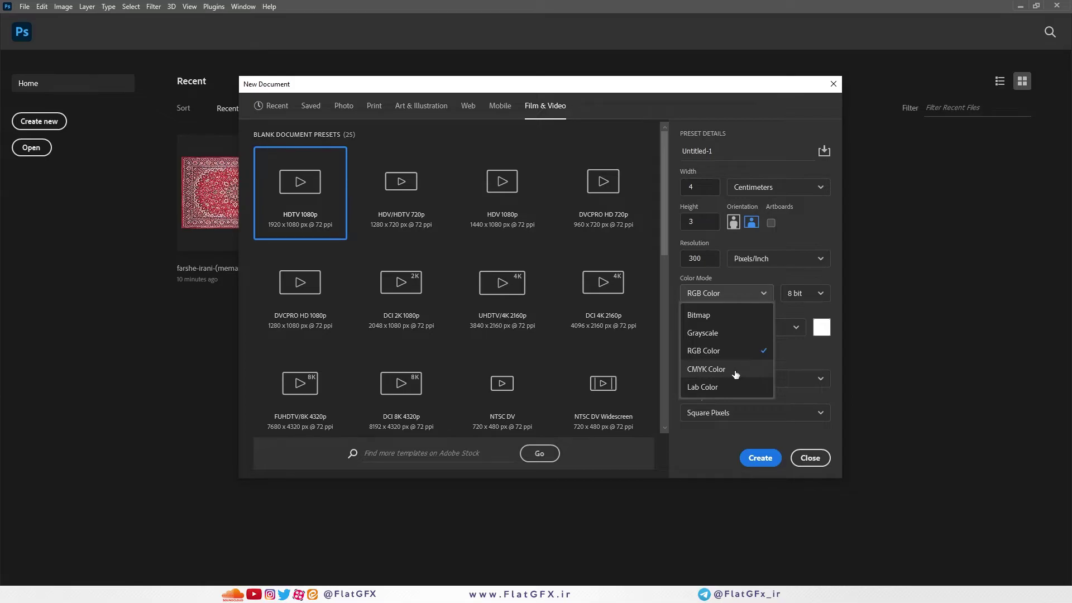
{"action": "left_click", "coordinate": [724, 334]}
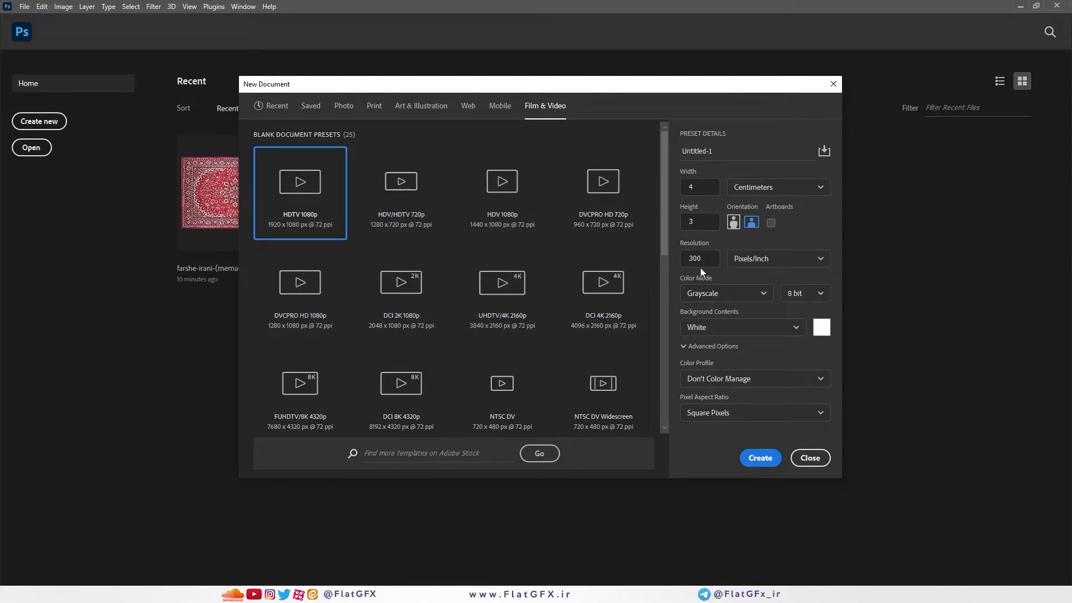
{"action": "left_click", "coordinate": [722, 297]}
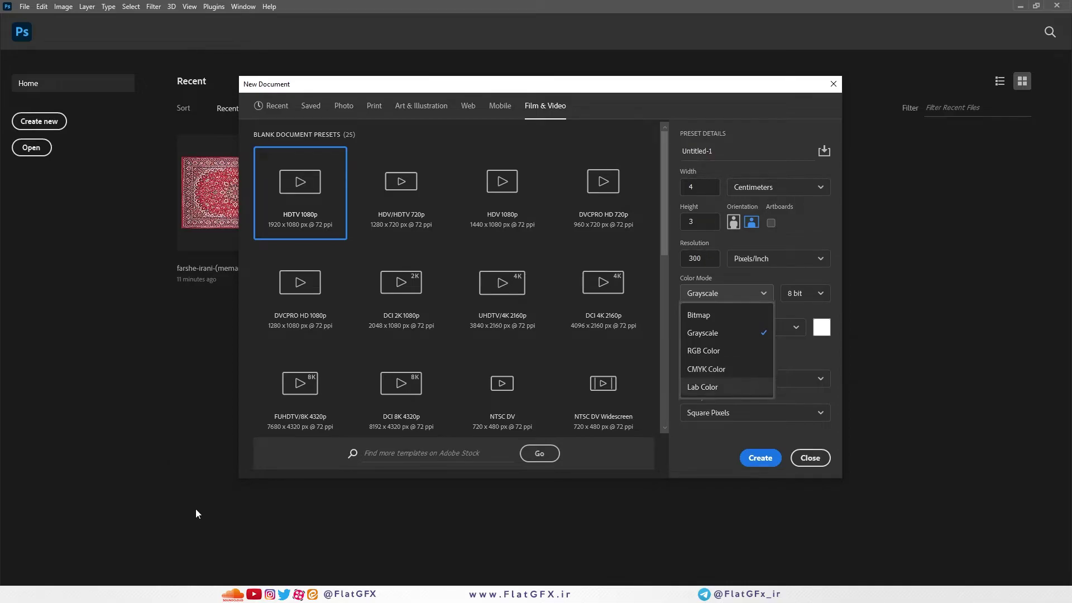
{"action": "key", "text": "Escape"}
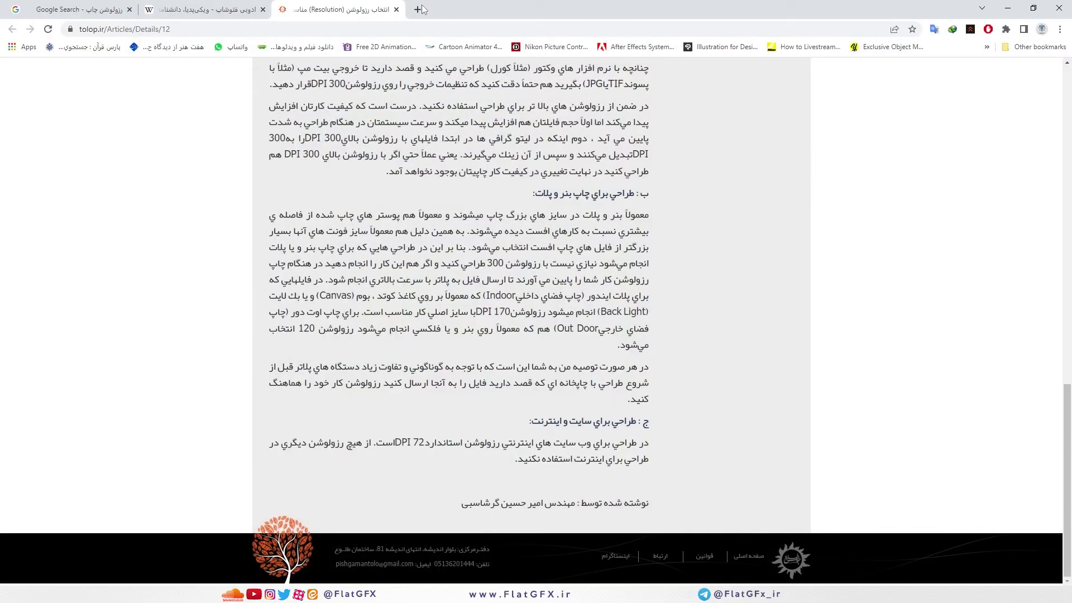
Step: Search Google in a new Chrome tab for "color cmyk" and view the image results
{"action": "left_click", "coordinate": [422, 10]}
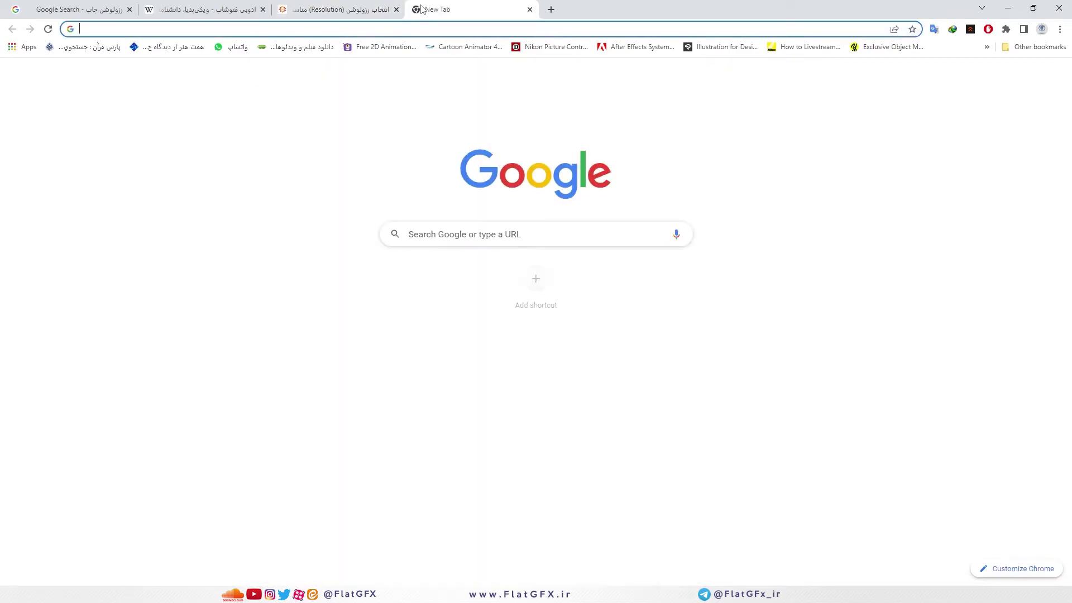
{"action": "type", "text": "color"}
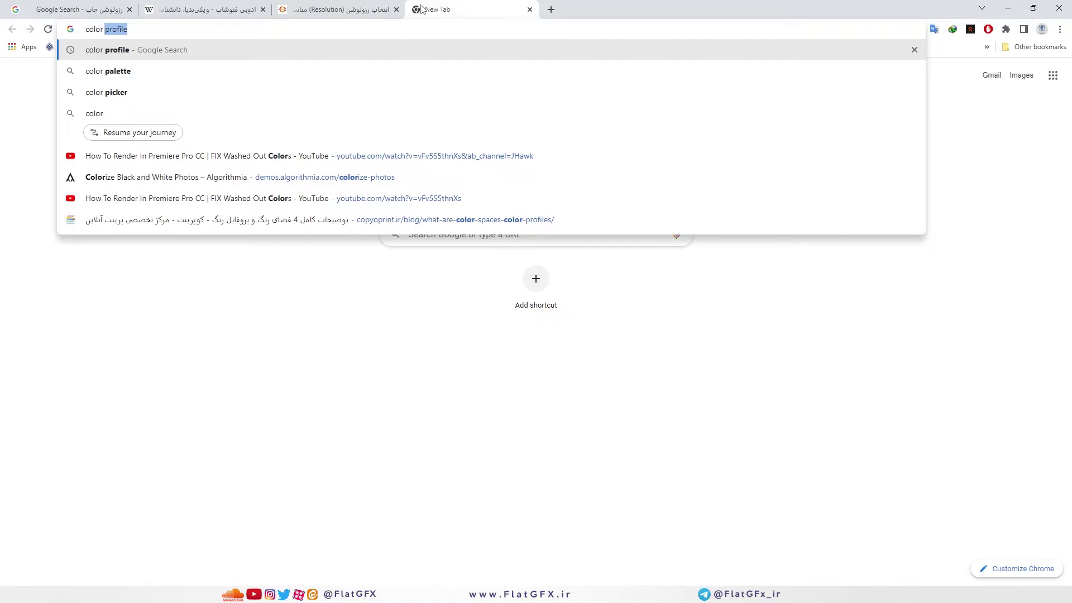
{"action": "type", "text": "cmyk"}
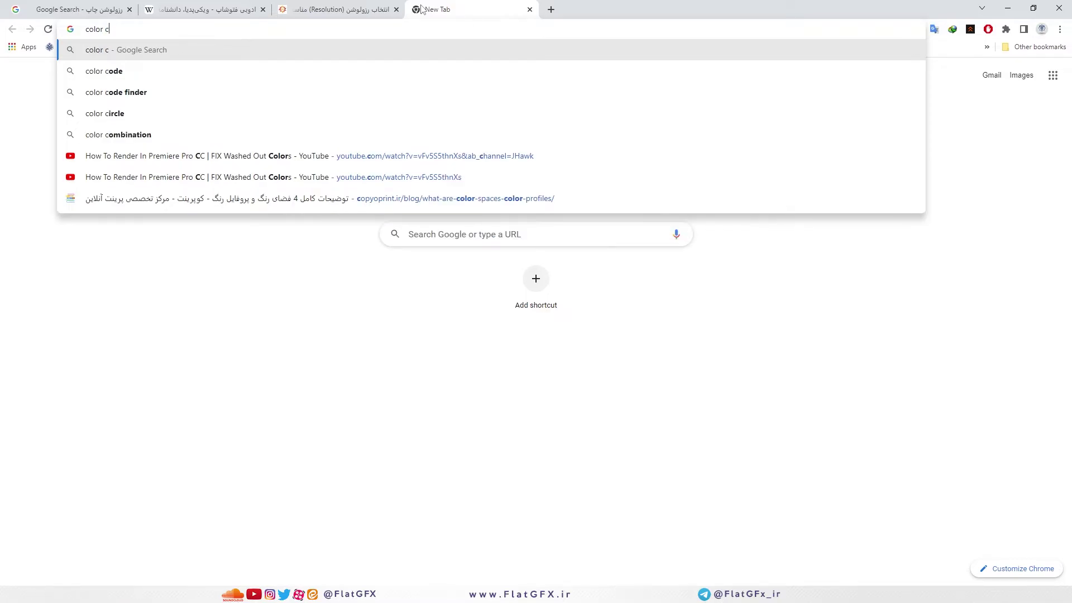
{"action": "key", "text": "Return"}
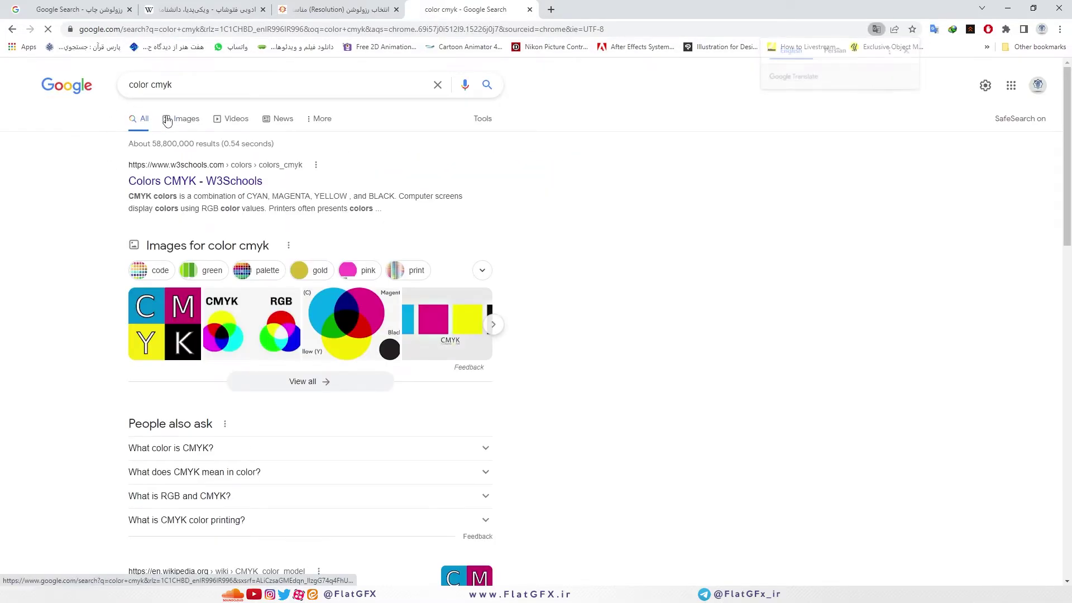
{"action": "left_click", "coordinate": [167, 118]}
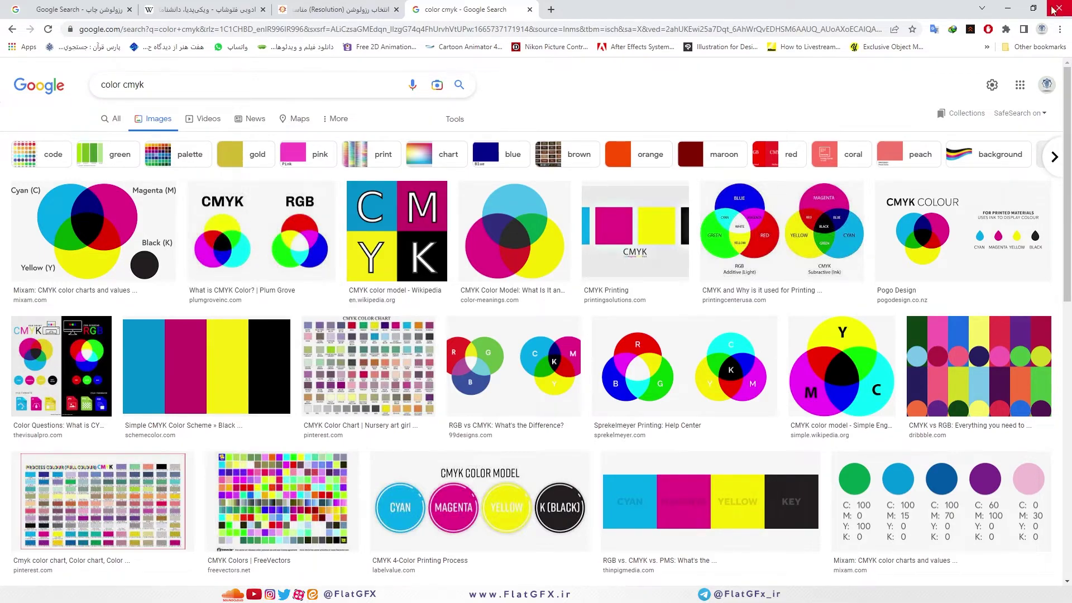
Step: Return to Photoshop and set the new document's units to Pixels and its width to 10
{"action": "left_click", "coordinate": [1008, 9]}
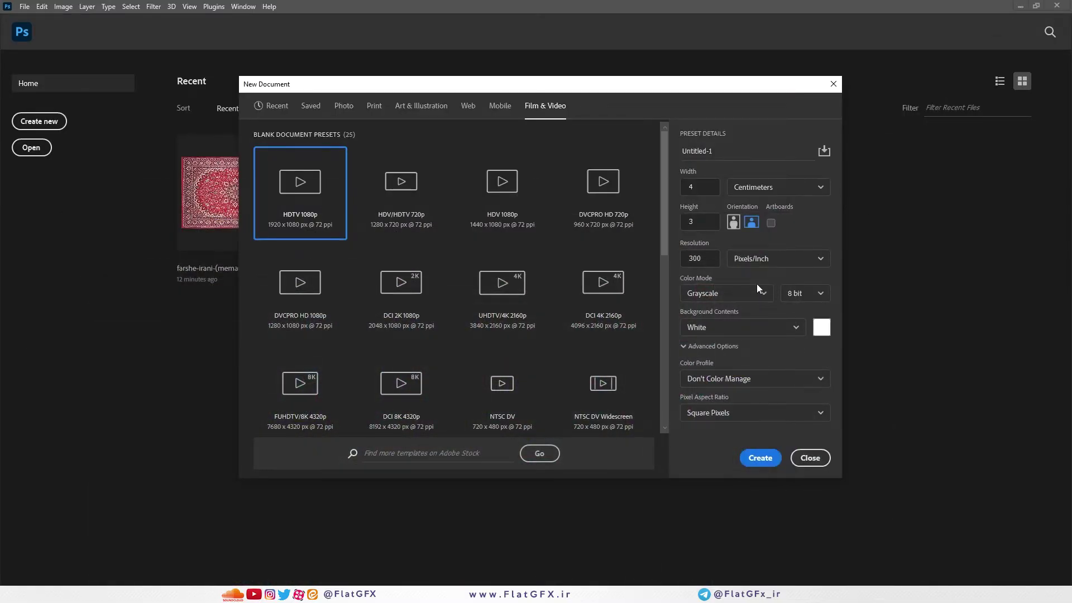
{"action": "left_click", "coordinate": [723, 297]}
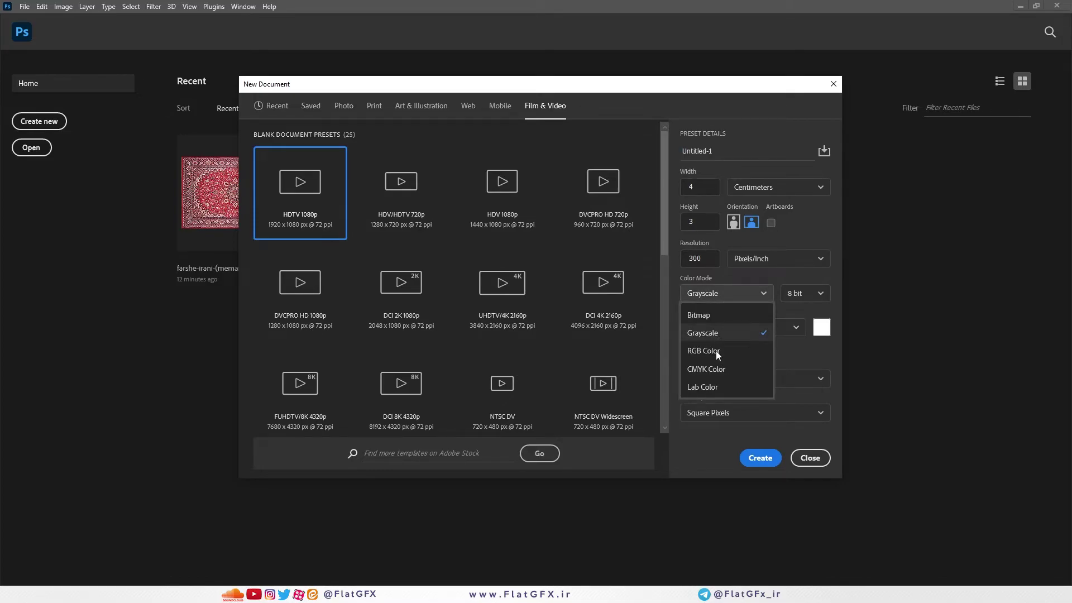
{"action": "left_click", "coordinate": [759, 189]}
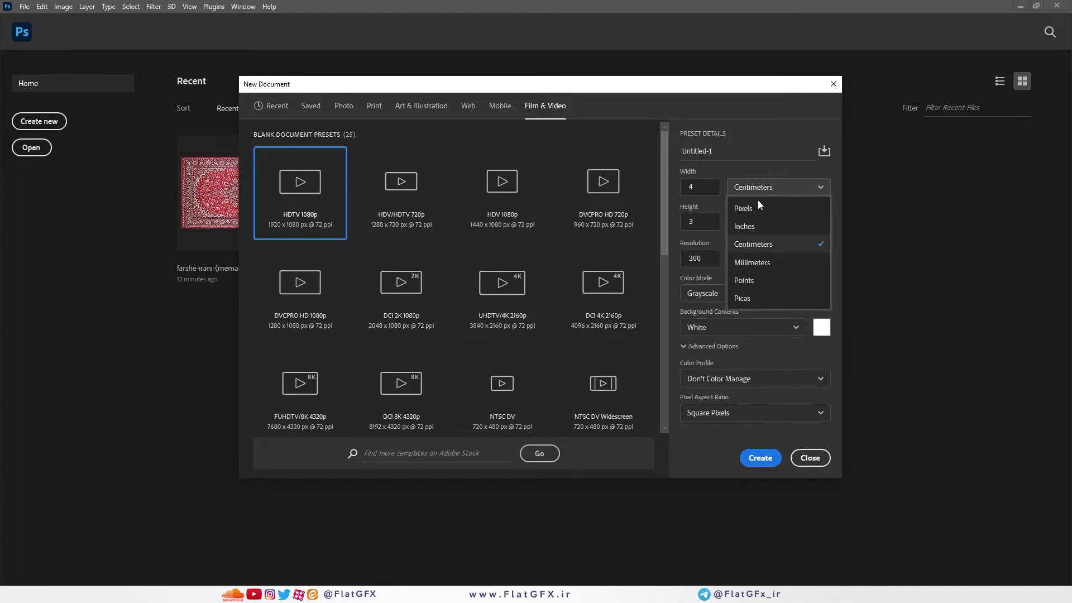
{"action": "left_click", "coordinate": [748, 209]}
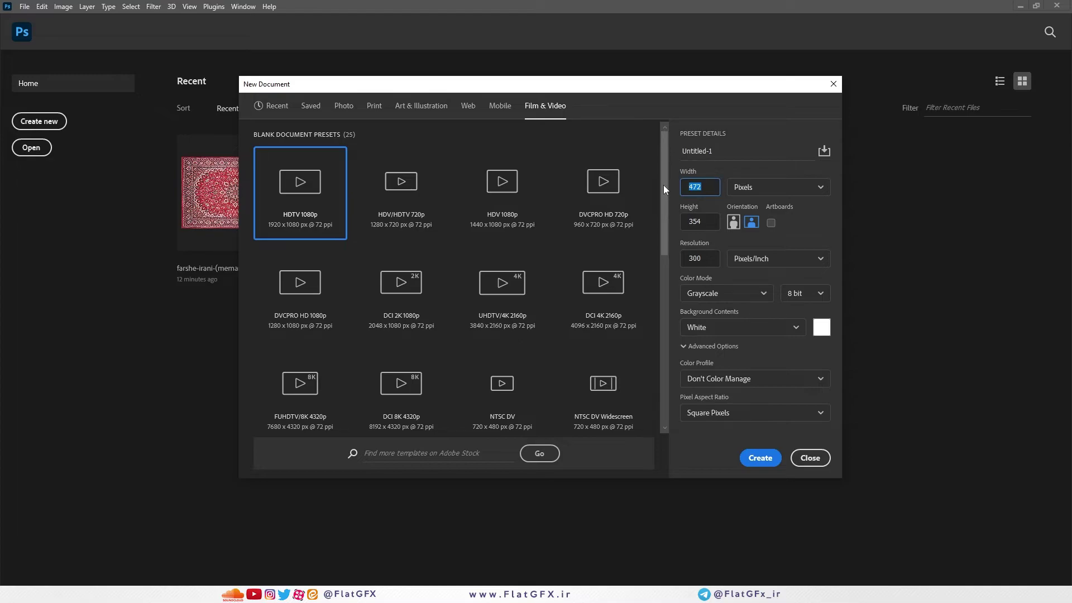
{"action": "type", "text": "10"}
Step: Switch to Chrome and search Google in a new tab for "ابعاد اینتساگرام"
{"action": "key", "text": "alt+Tab"}
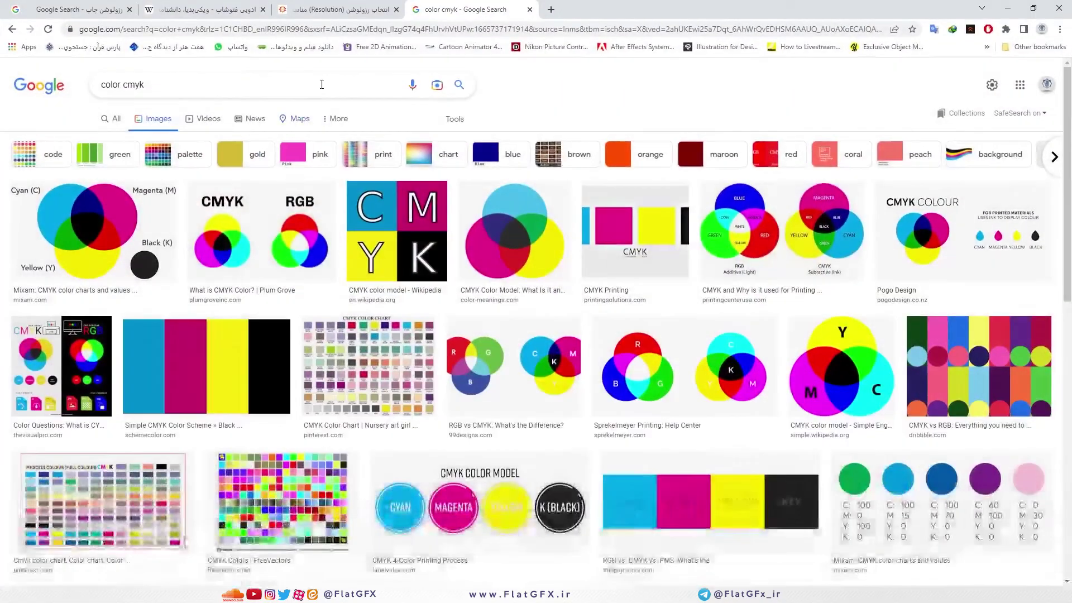
{"action": "left_click", "coordinate": [548, 11]}
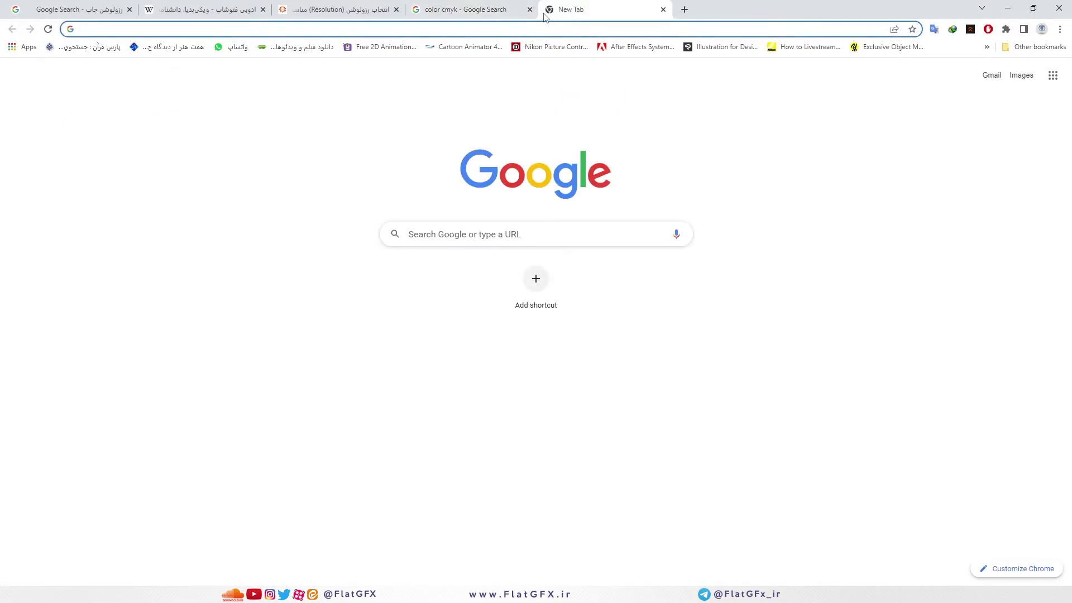
{"action": "type", "text": "ابعا"}
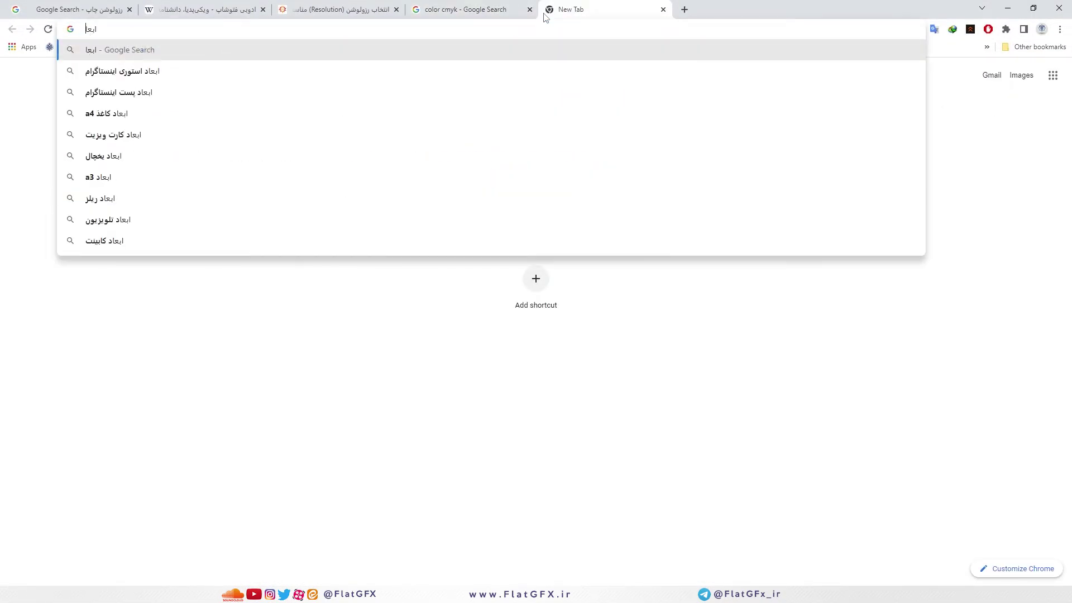
{"action": "type", "text": "د اینتساگرام"}
{"action": "key", "text": "Return"}
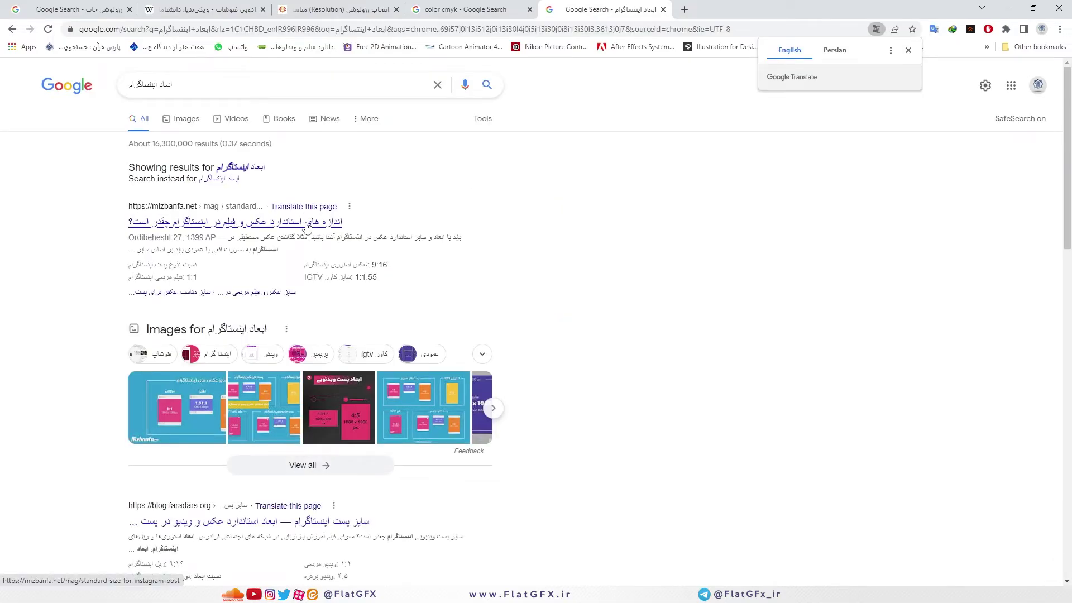
Step: Open the mizbanfa.net article on standard Instagram sizes and examine the square photo's ratio and dimensions in its size table
{"action": "left_click", "coordinate": [307, 226]}
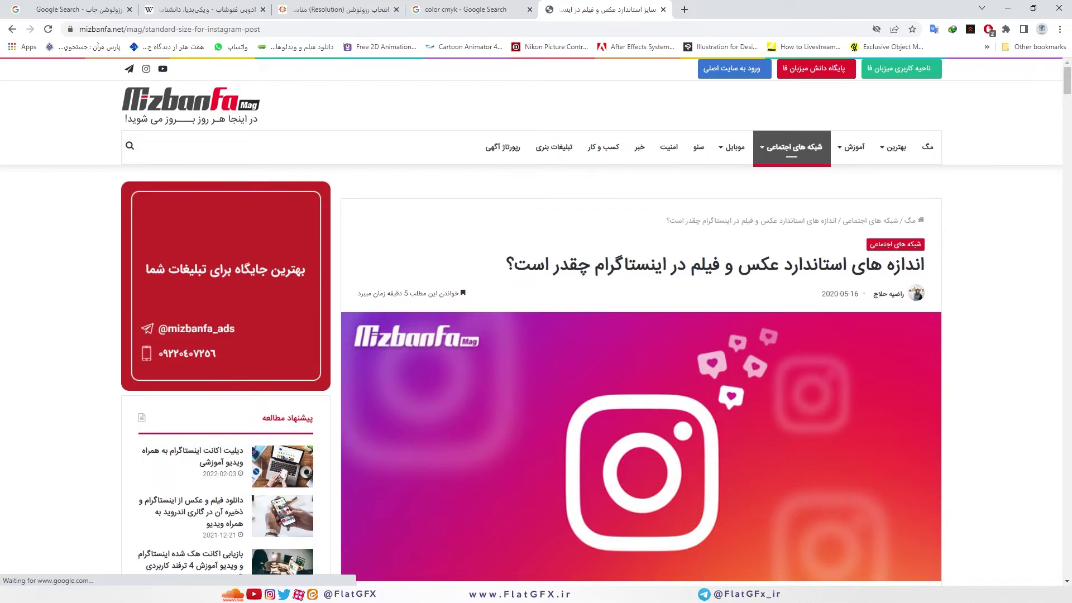
{"action": "scroll", "coordinate": [827, 348], "scroll_direction": "down", "scroll_amount": 15}
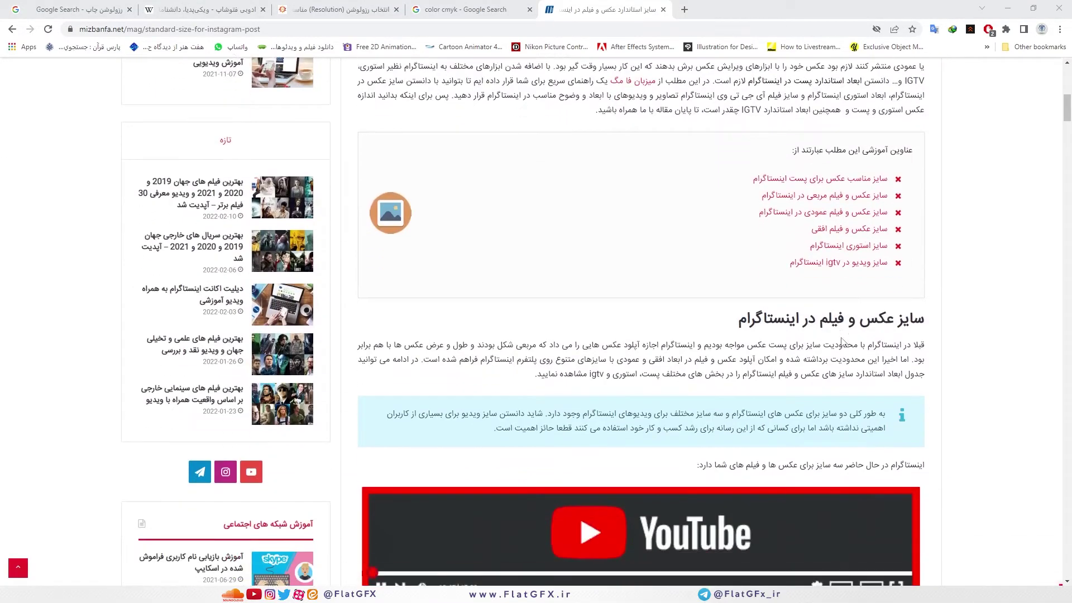
{"action": "scroll", "coordinate": [843, 342], "scroll_direction": "down", "scroll_amount": 2}
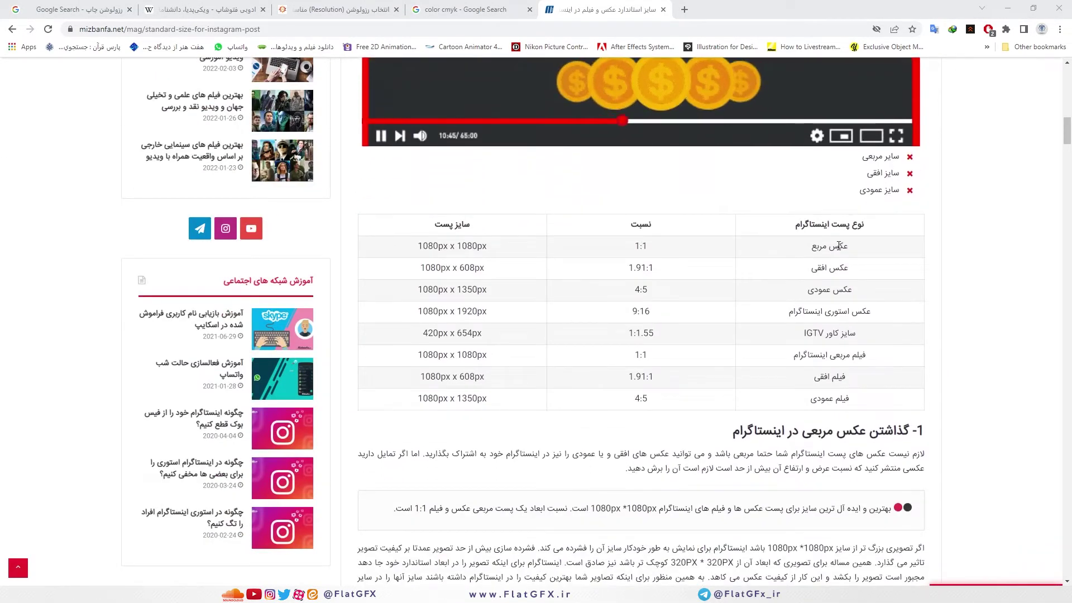
{"action": "double_click", "coordinate": [637, 247]}
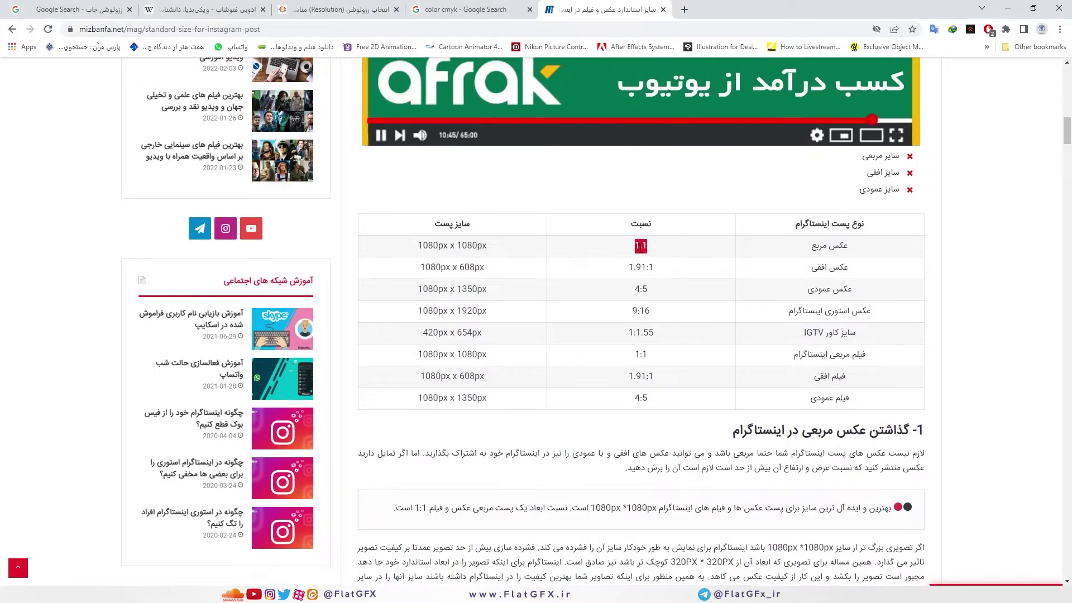
{"action": "scroll", "coordinate": [628, 163], "scroll_direction": "down", "scroll_amount": 2}
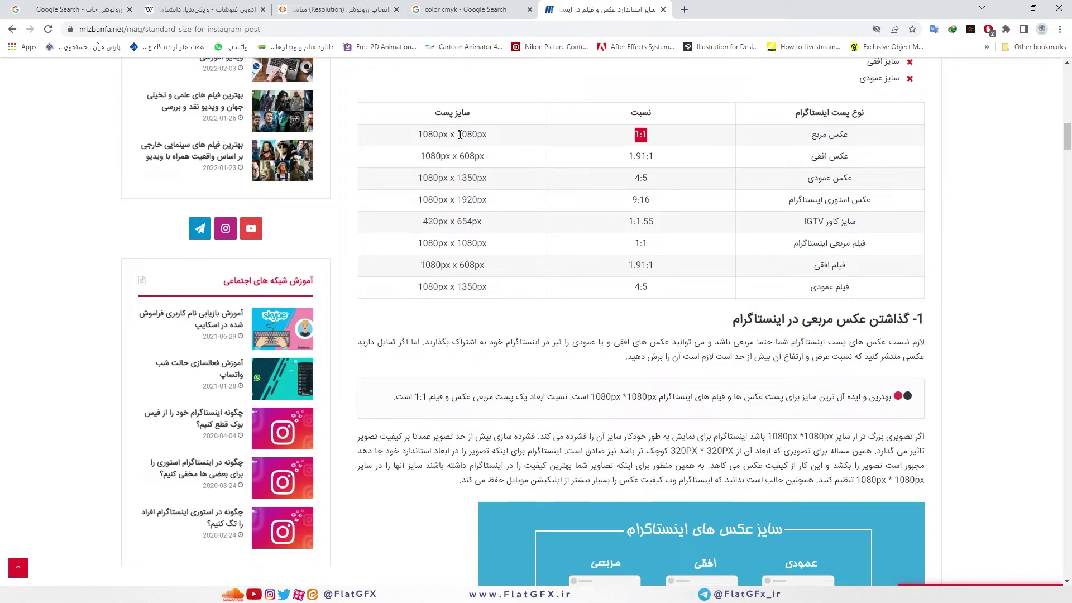
Step: Return to Photoshop and set the new document's width and height to 1080 pixels each
{"action": "left_click", "coordinate": [1008, 8]}
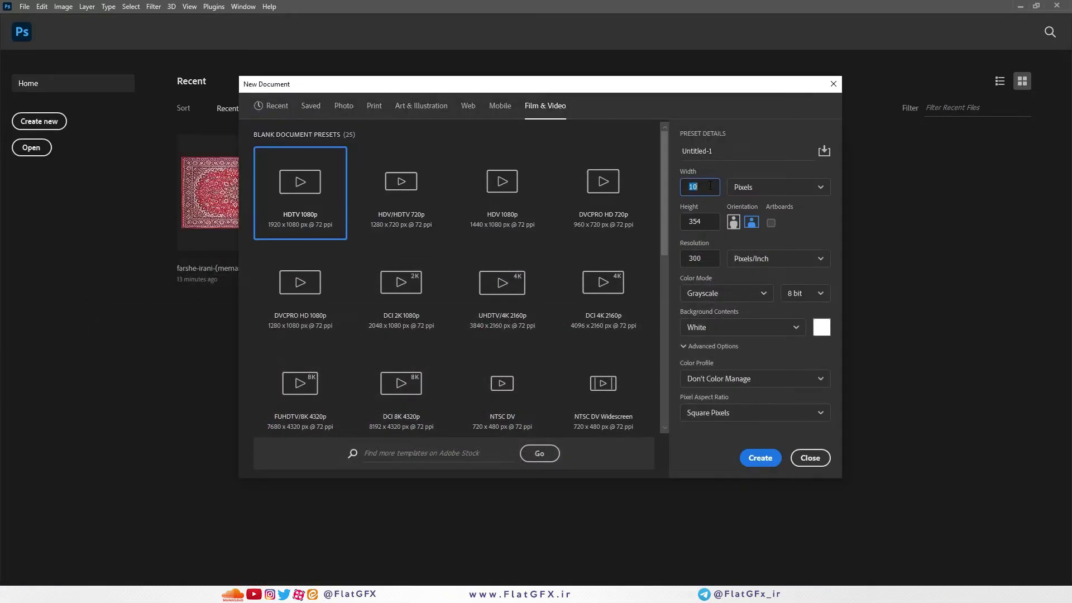
{"action": "type", "text": "1080"}
{"action": "key", "text": "Tab"}
{"action": "type", "text": "10"}
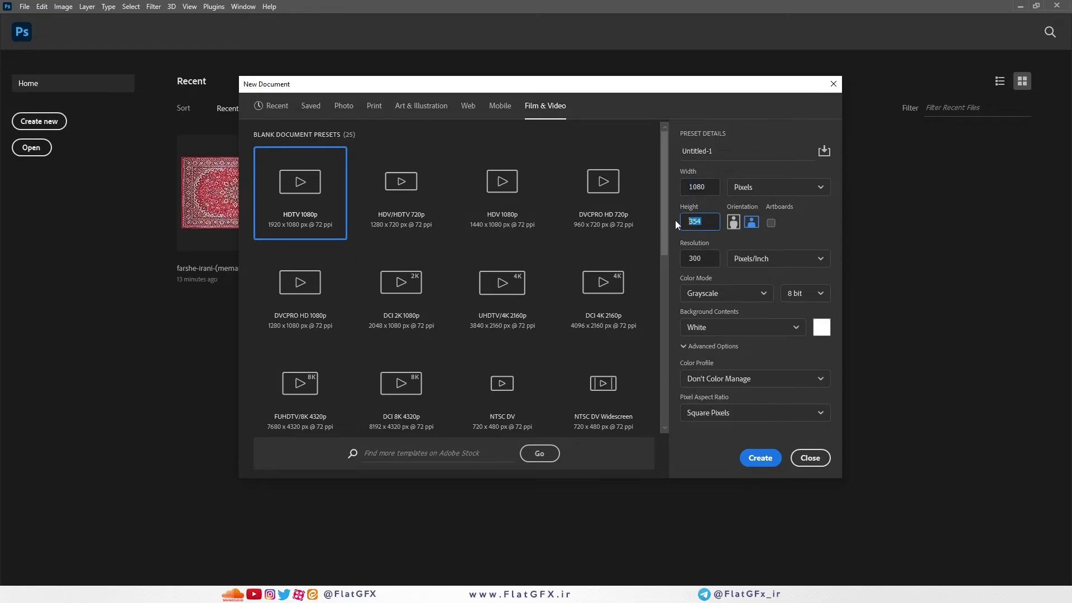
{"action": "type", "text": "80"}
{"action": "left_click", "coordinate": [807, 224]}
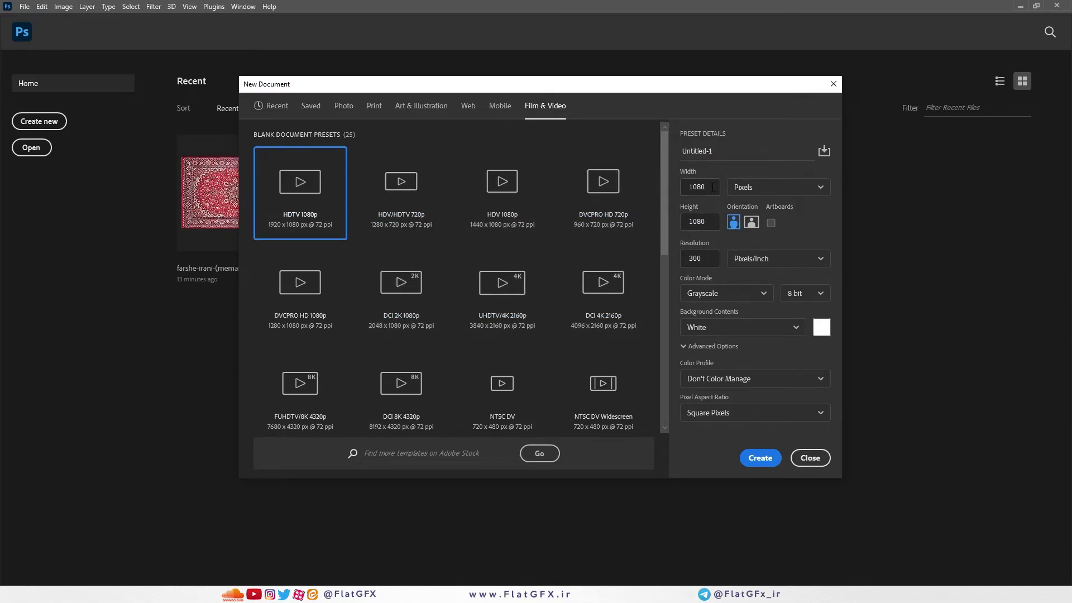
Step: Set the new document's resolution to 72 Pixels/Inch
{"action": "left_click_drag", "start_coordinate": [702, 259], "coordinate": [691, 258]}
{"action": "left_click", "coordinate": [707, 188]}
{"action": "left_click", "coordinate": [717, 244]}
{"action": "type", "text": "72"}
{"action": "key", "text": "Tab"}
Step: Set the new document's color mode to RGB Color with a bit depth of 8 bit
{"action": "left_click", "coordinate": [721, 294]}
{"action": "left_click", "coordinate": [724, 352]}
{"action": "left_click", "coordinate": [805, 294]}
{"action": "left_click", "coordinate": [804, 315]}
{"action": "left_click", "coordinate": [797, 297]}
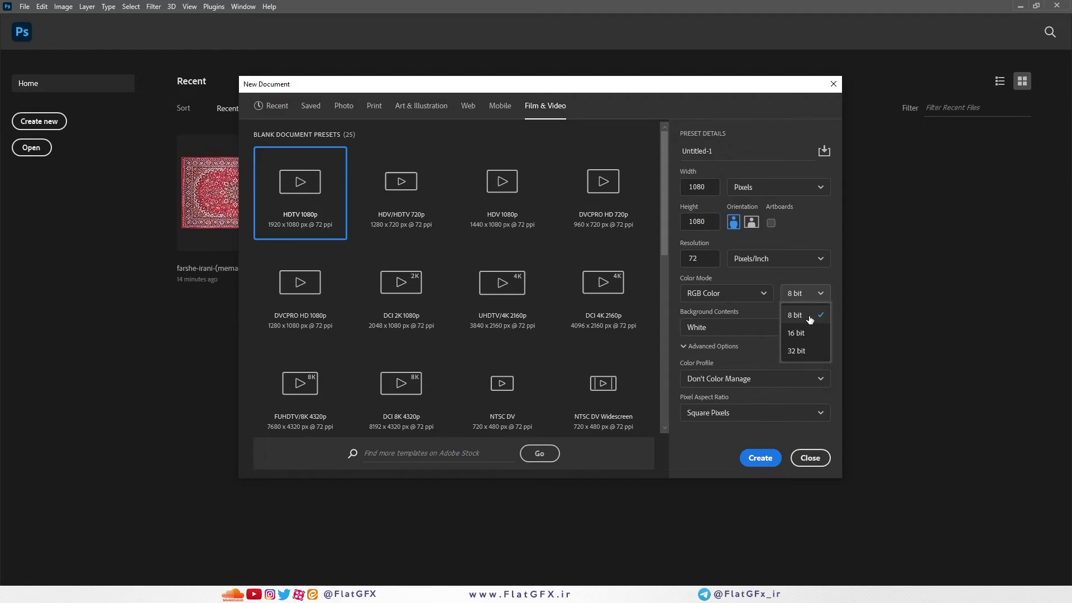
{"action": "left_click", "coordinate": [810, 319]}
Step: Switch to Chrome and search Google in a new tab for "عکس های 32 بیت"
{"action": "key", "text": "alt+Tab"}
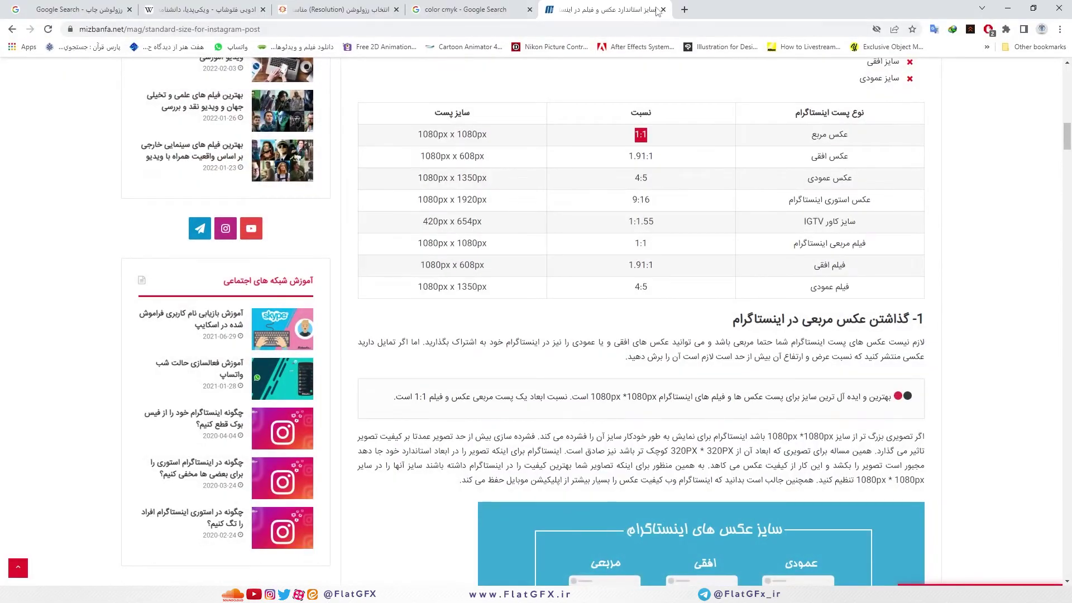
{"action": "left_click", "coordinate": [684, 9]}
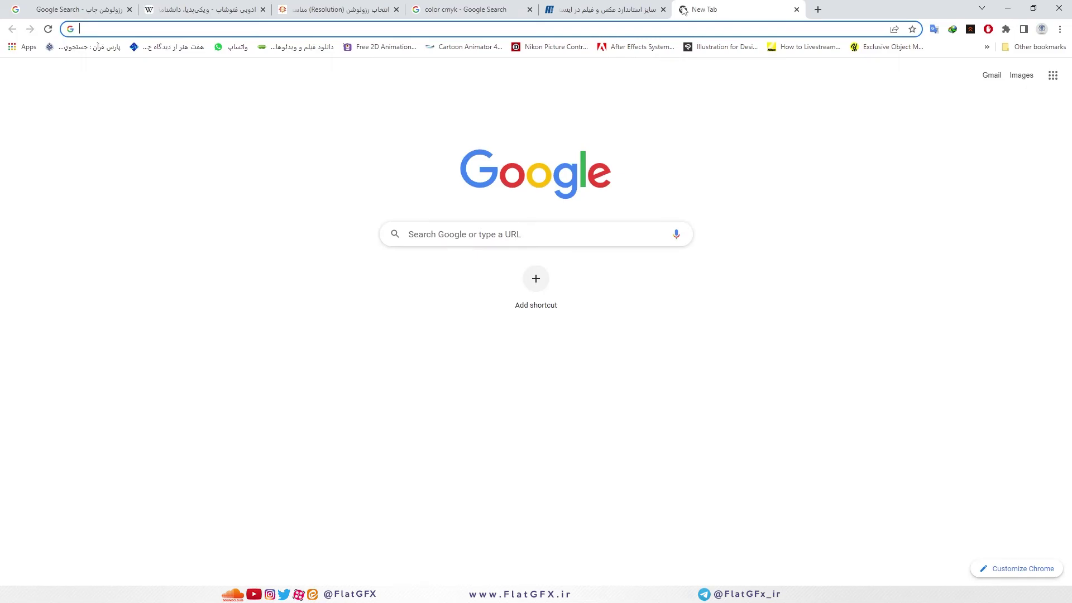
{"action": "type", "text": "ع"}
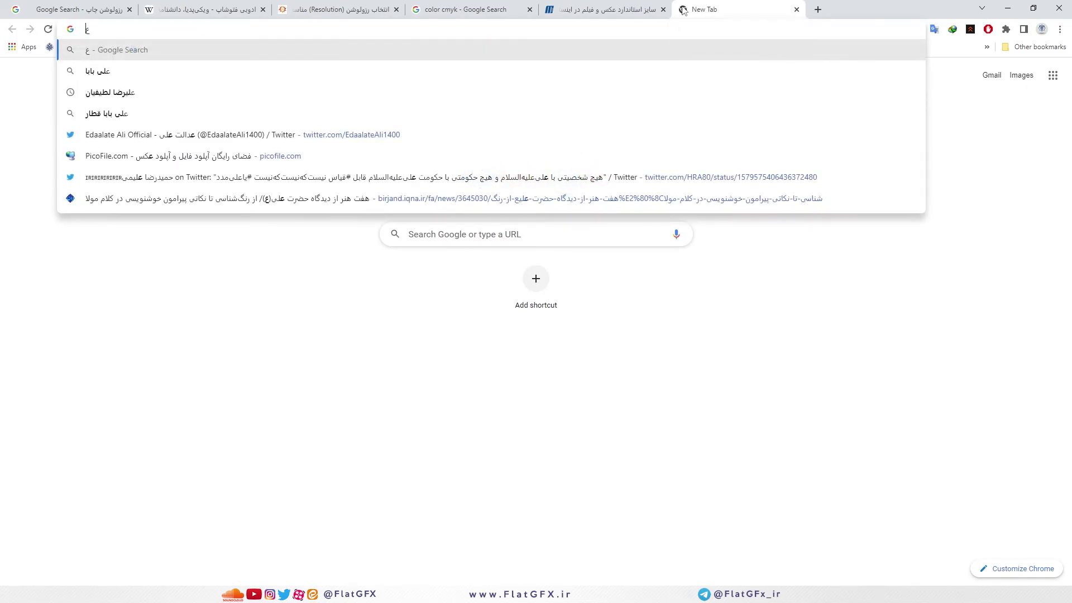
{"action": "type", "text": "کس های 32 بیت"}
{"action": "key", "text": "Return"}
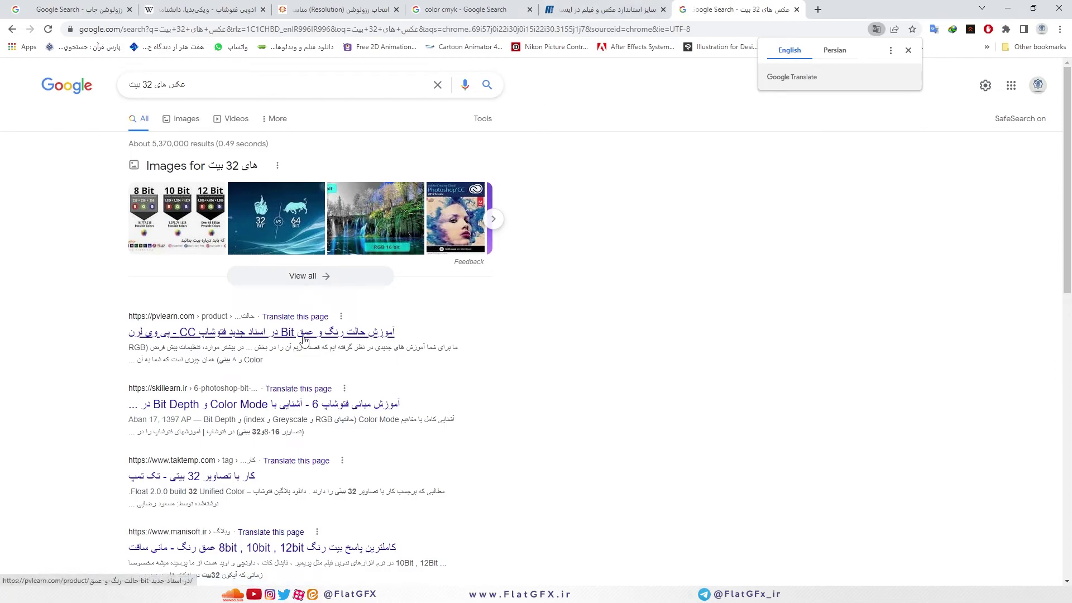
{"action": "middle_click", "coordinate": [212, 335]}
{"action": "left_click", "coordinate": [893, 15]}
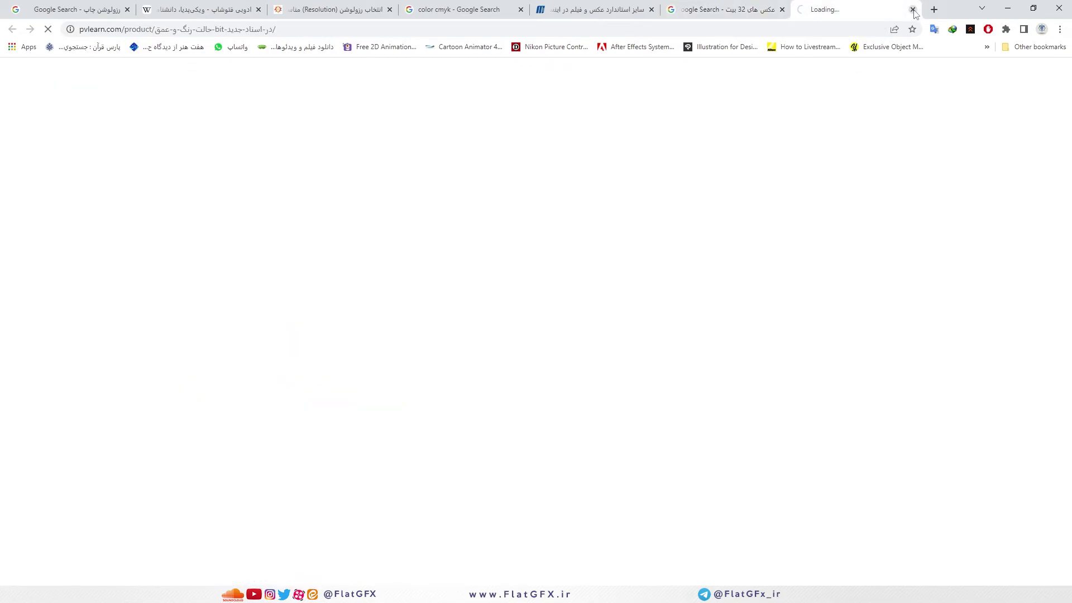
{"action": "left_click", "coordinate": [912, 10]}
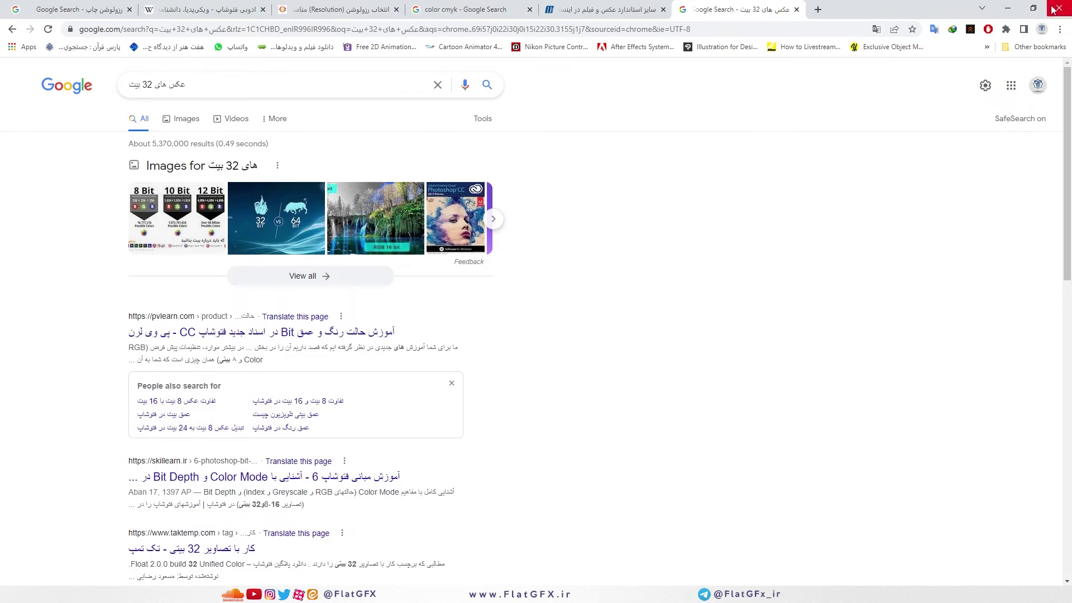
Step: Return to Photoshop and review the background contents options of the new document, keeping White
{"action": "left_click", "coordinate": [1007, 8]}
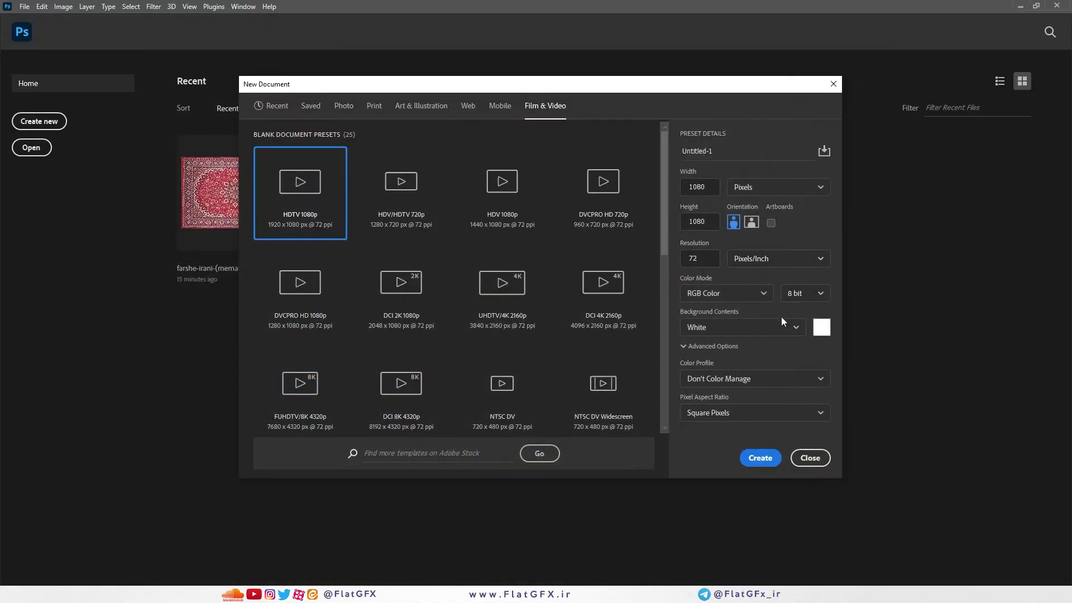
{"action": "left_click", "coordinate": [731, 326]}
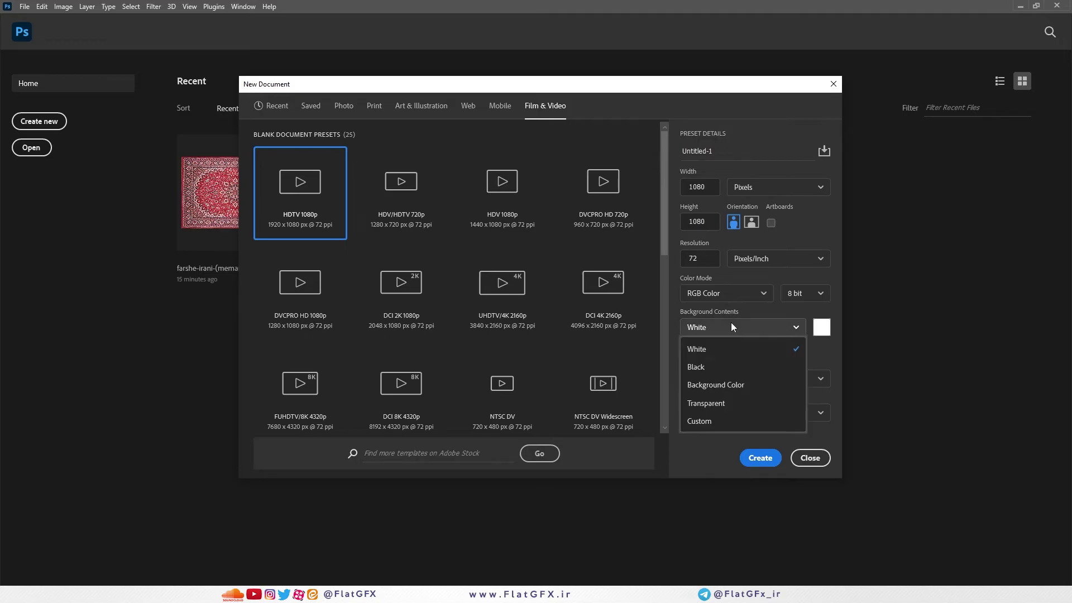
{"action": "left_click", "coordinate": [719, 352]}
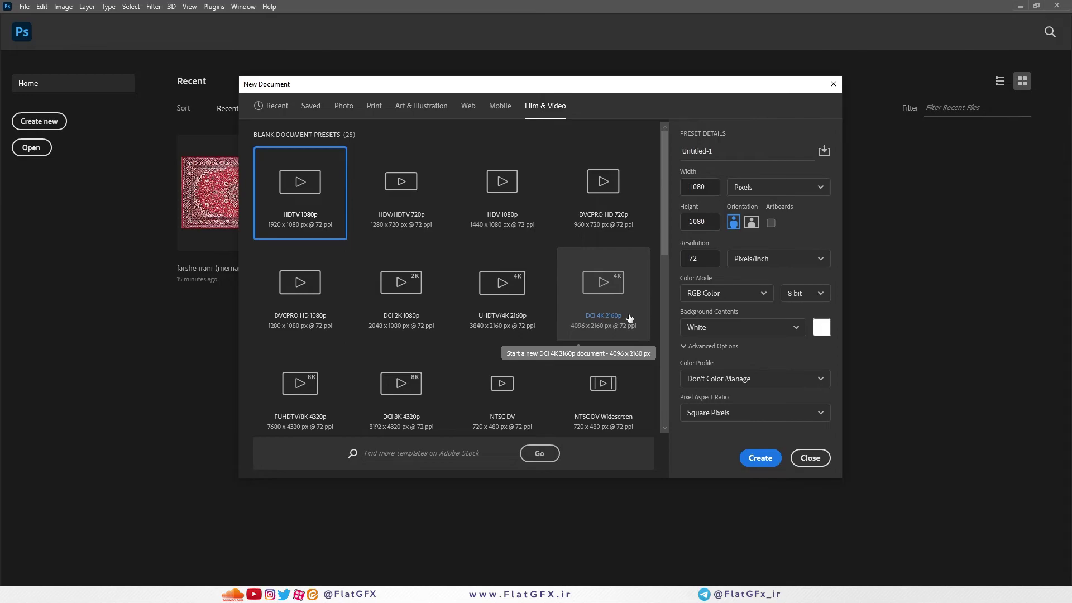
Step: Browse the list of color profiles available for the new document, keeping Don't Color Manage
{"action": "left_click", "coordinate": [743, 378]}
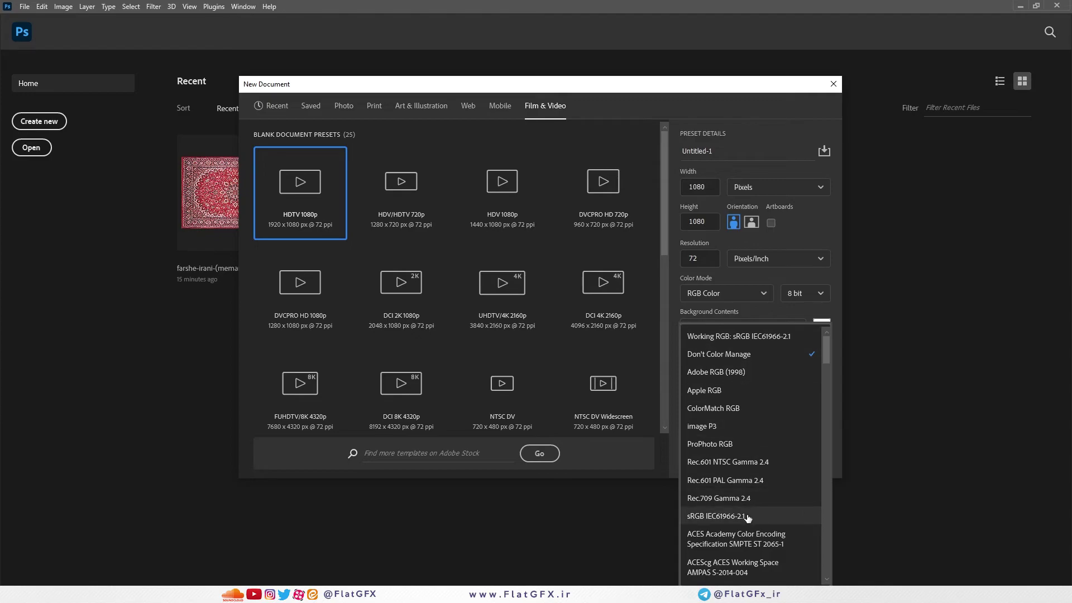
{"action": "scroll", "coordinate": [746, 516], "scroll_direction": "down", "scroll_amount": 10}
{"action": "scroll", "coordinate": [748, 516], "scroll_direction": "down", "scroll_amount": 5}
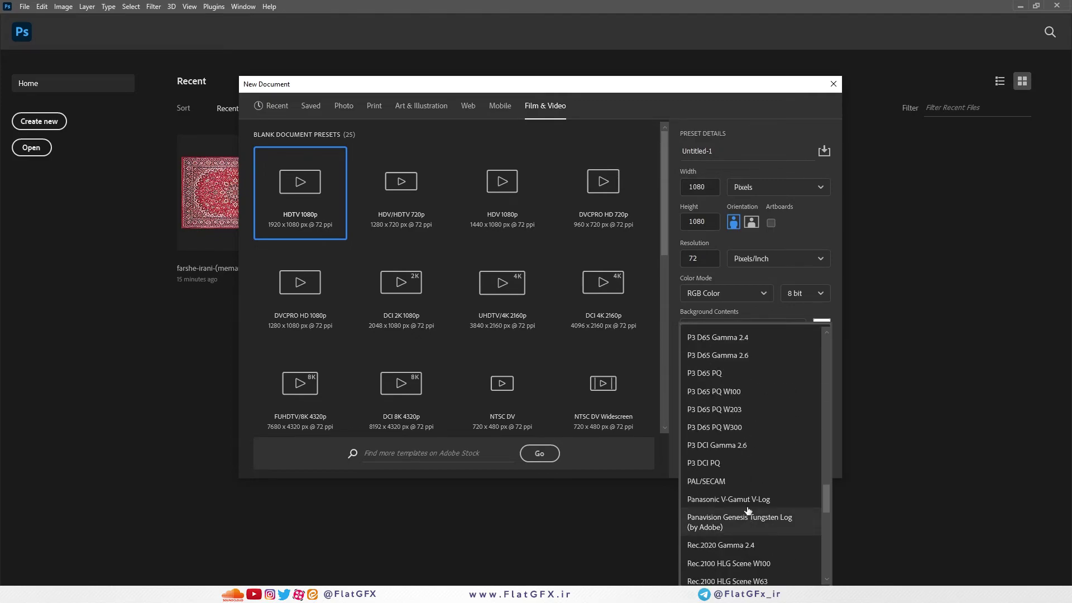
{"action": "left_click", "coordinate": [676, 348]}
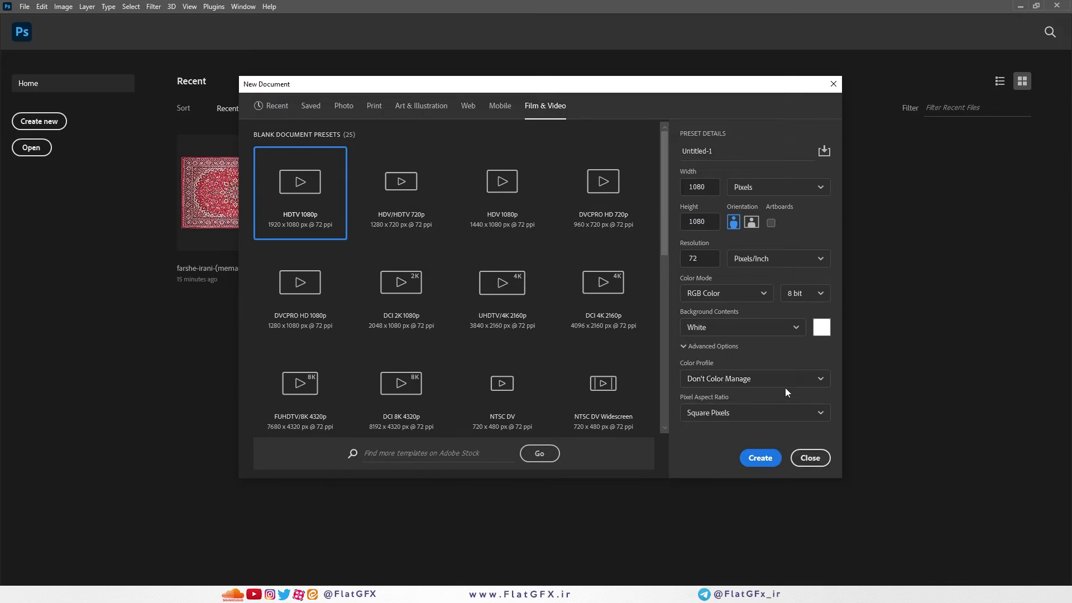
{"action": "left_click", "coordinate": [785, 386]}
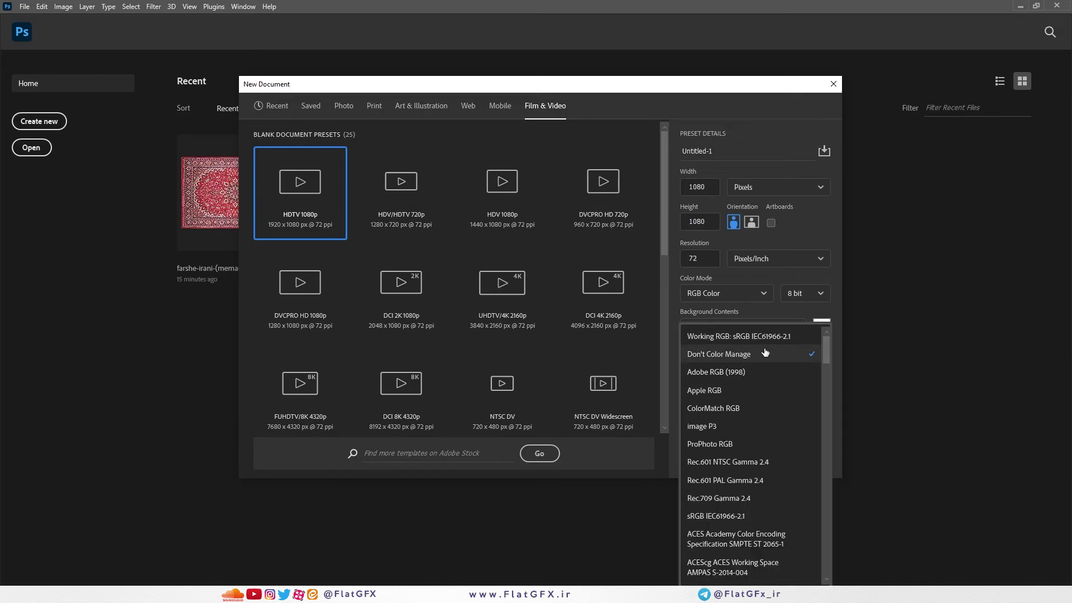
{"action": "left_click", "coordinate": [794, 354]}
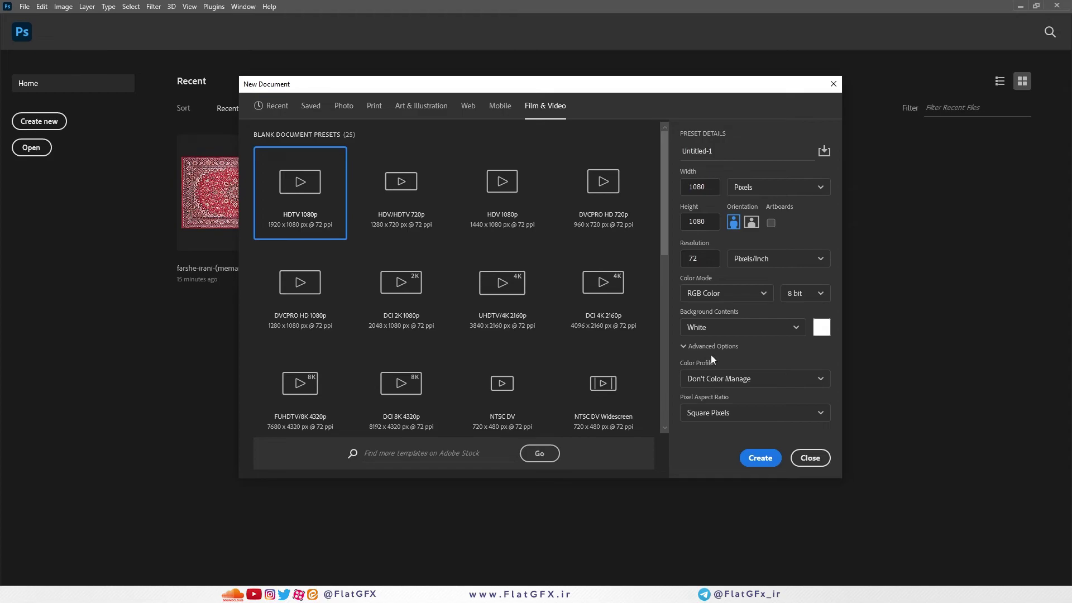
{"action": "left_click", "coordinate": [789, 379]}
{"action": "scroll", "coordinate": [747, 435], "scroll_direction": "down", "scroll_amount": 5}
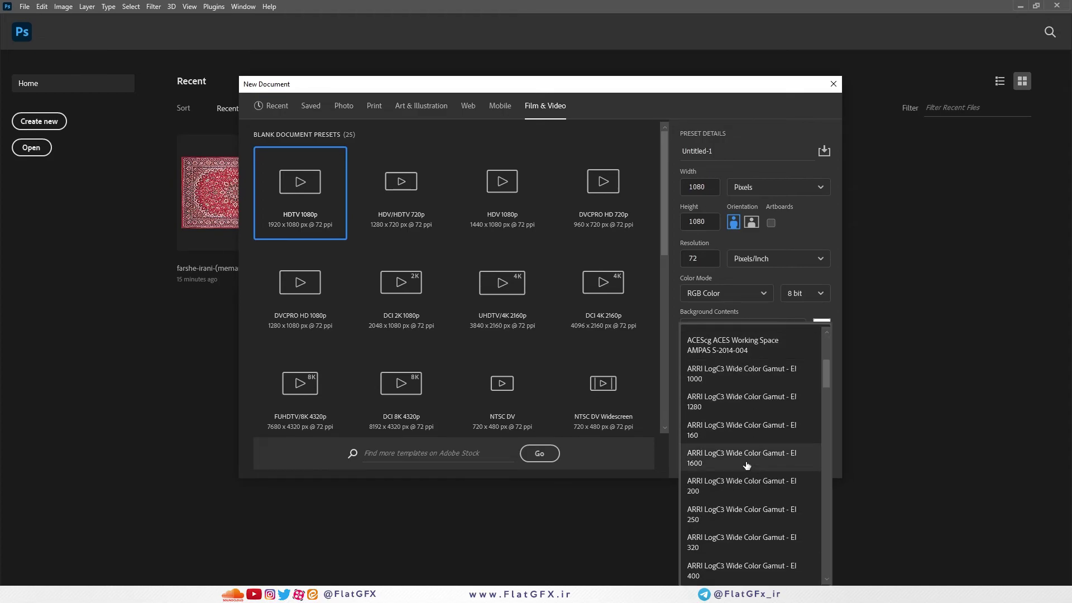
{"action": "scroll", "coordinate": [747, 465], "scroll_direction": "down", "scroll_amount": 10}
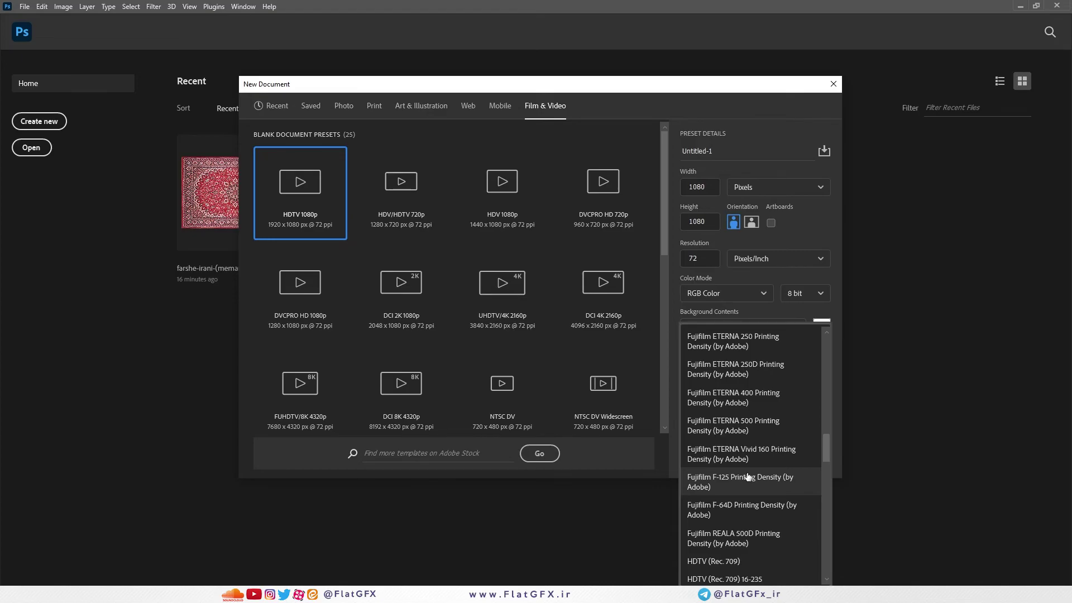
{"action": "scroll", "coordinate": [748, 486], "scroll_direction": "down", "scroll_amount": 3}
{"action": "scroll", "coordinate": [754, 435], "scroll_direction": "up", "scroll_amount": 10}
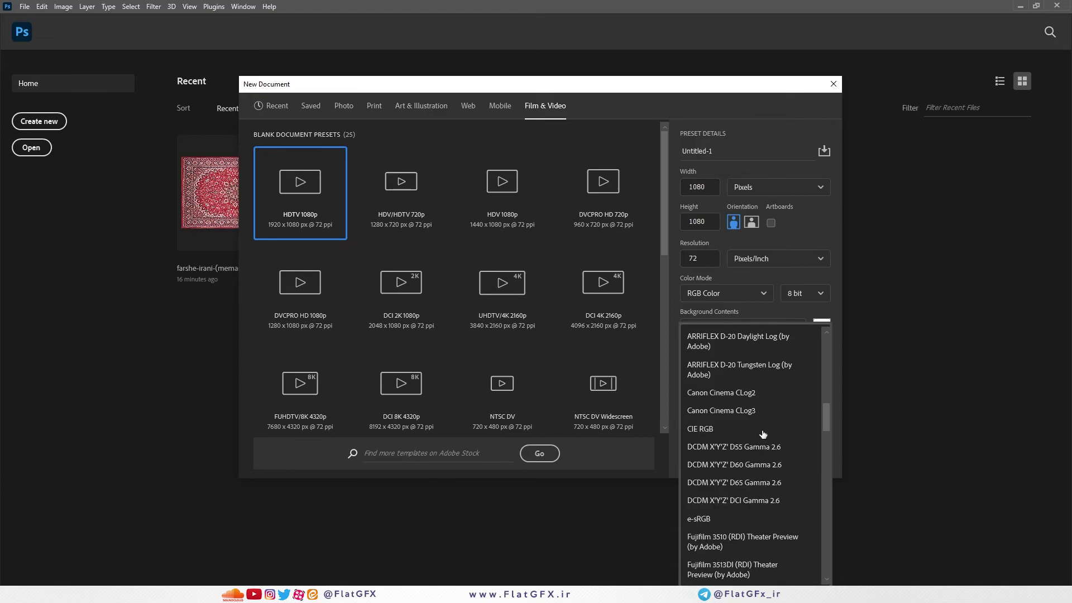
{"action": "left_click", "coordinate": [795, 312]}
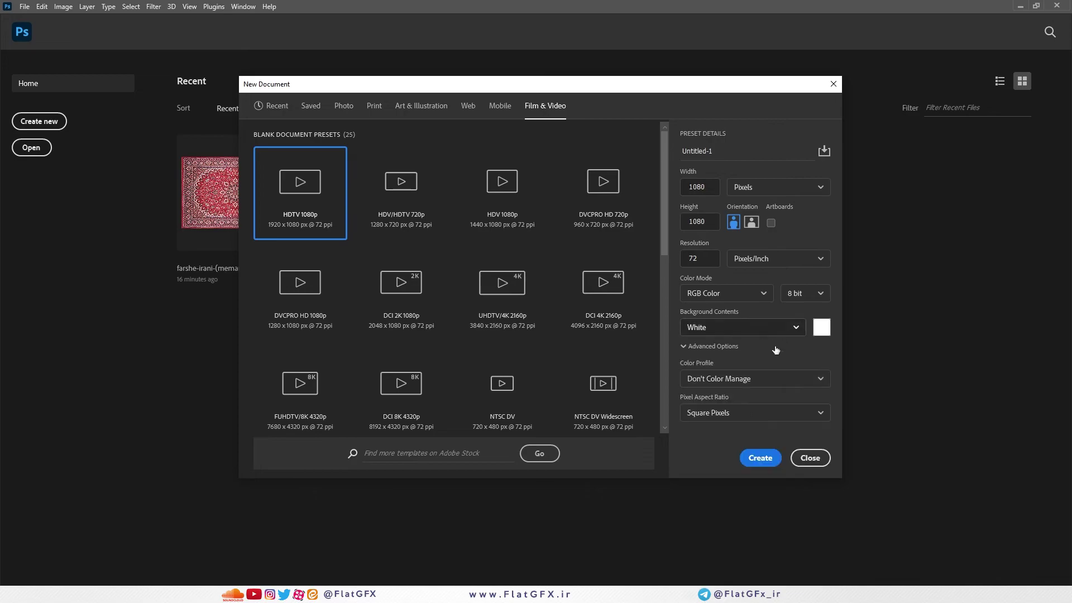
Step: Keep the pixel aspect ratio at Square Pixels and name the new document "تست اولیه"
{"action": "left_click", "coordinate": [746, 414]}
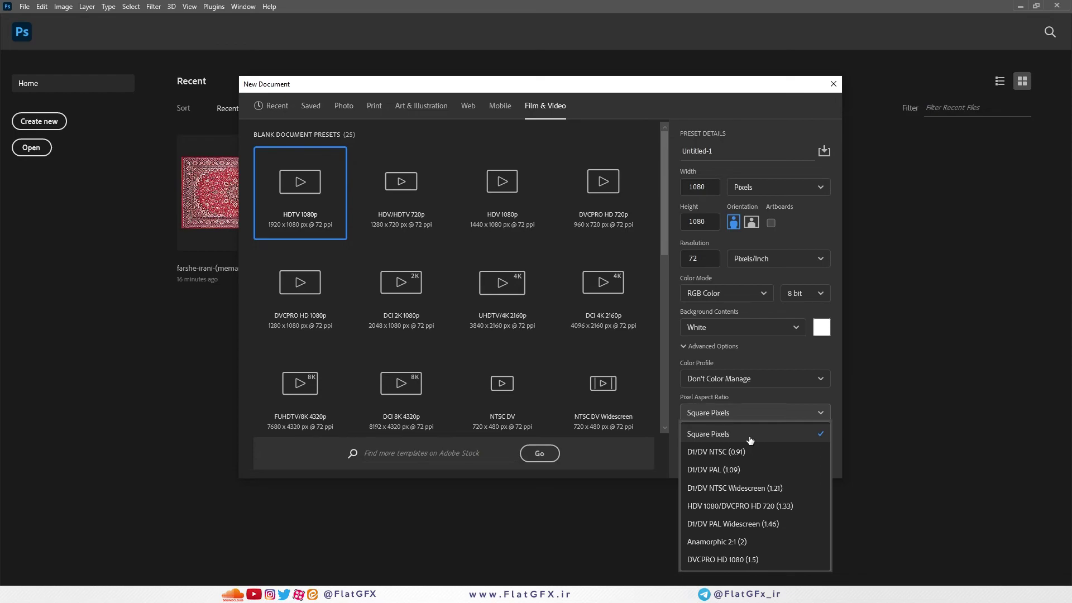
{"action": "left_click", "coordinate": [750, 441]}
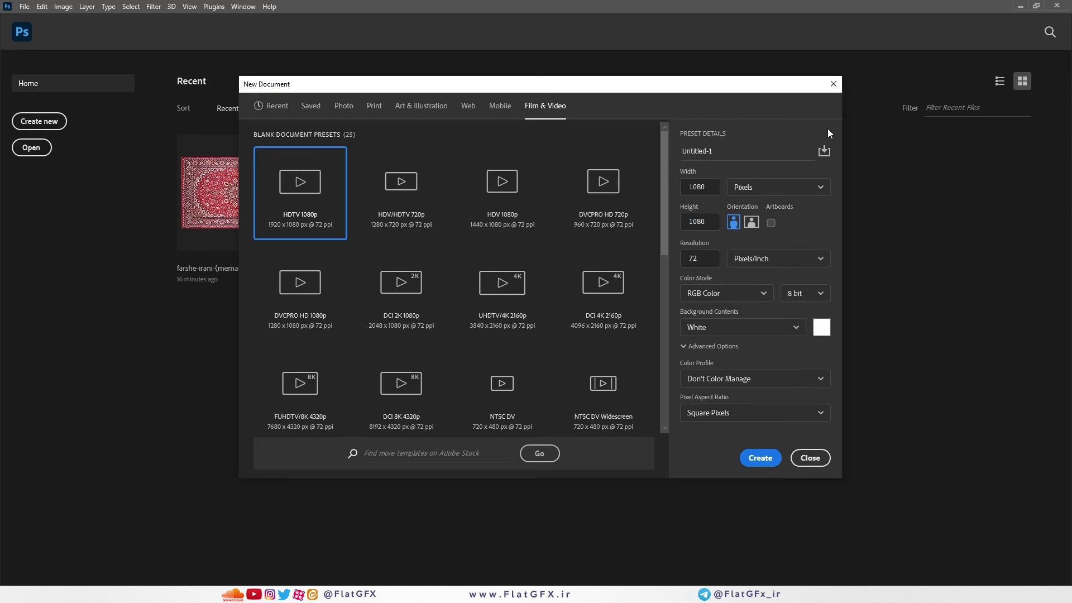
{"action": "left_click_drag", "start_coordinate": [720, 150], "coordinate": [676, 149]}
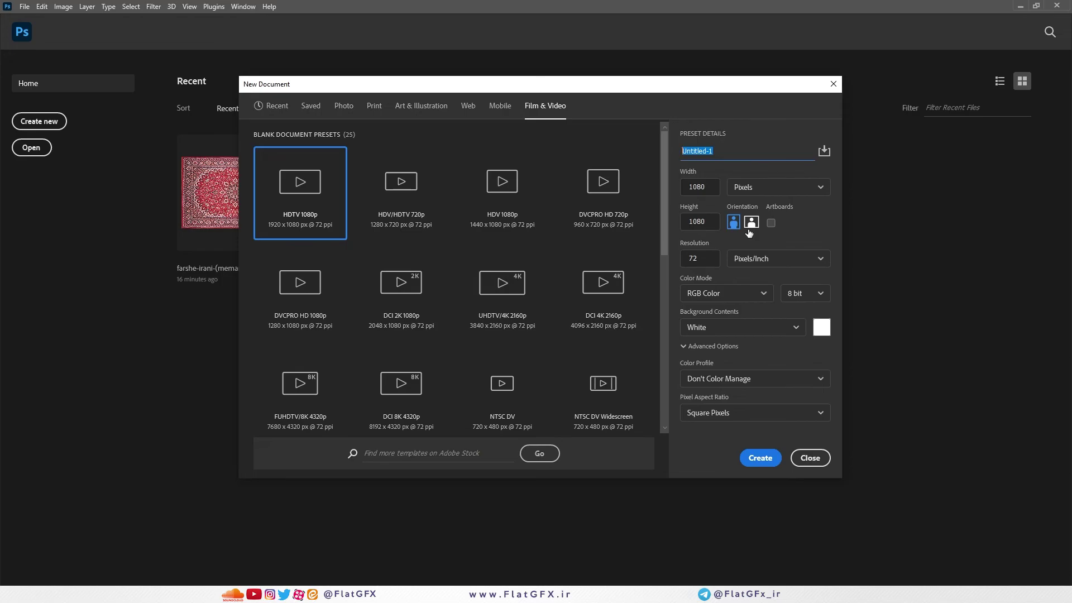
{"action": "type", "text": "تست اللیه"}
Step: Save the HDTV 1080p film settings, 1920 x 1080 px at 72 ppi, as a custom document preset under the suggested name
{"action": "left_click", "coordinate": [824, 151]}
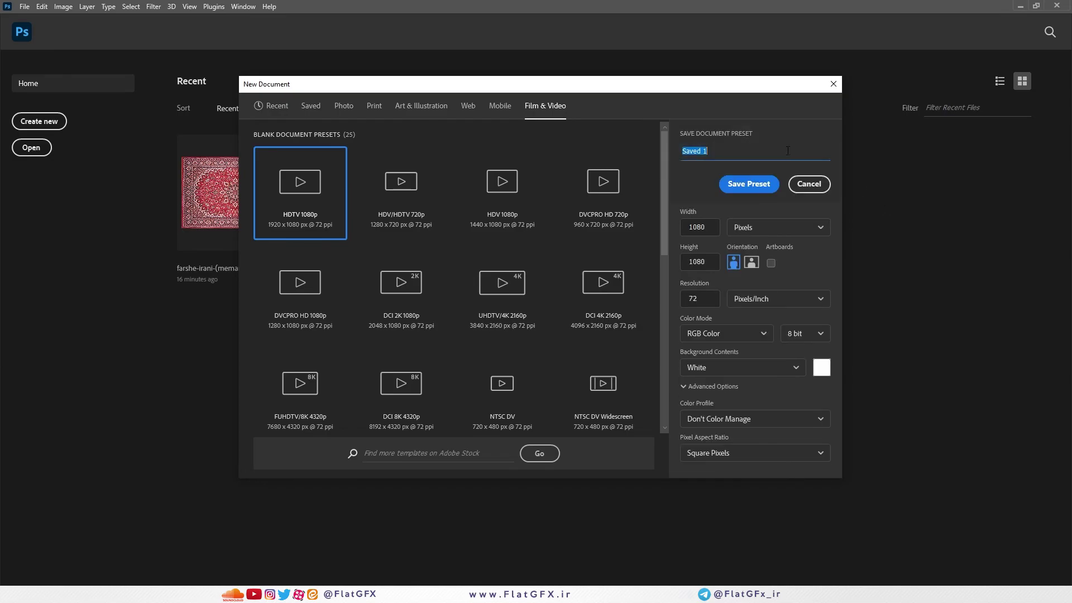
{"action": "left_click", "coordinate": [272, 105]}
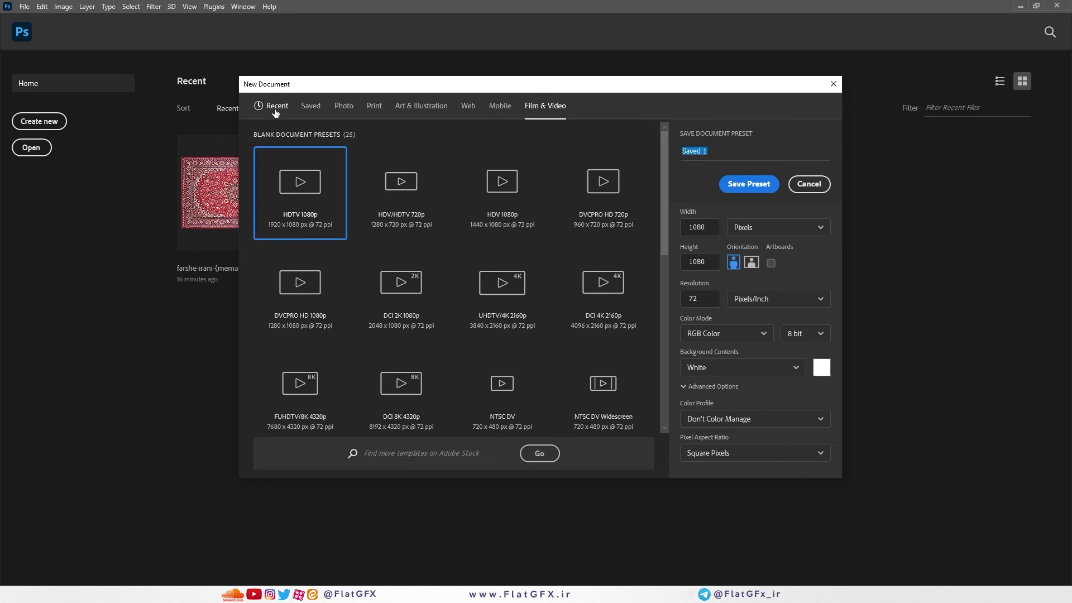
{"action": "left_click", "coordinate": [311, 106]}
{"action": "left_click", "coordinate": [550, 106]}
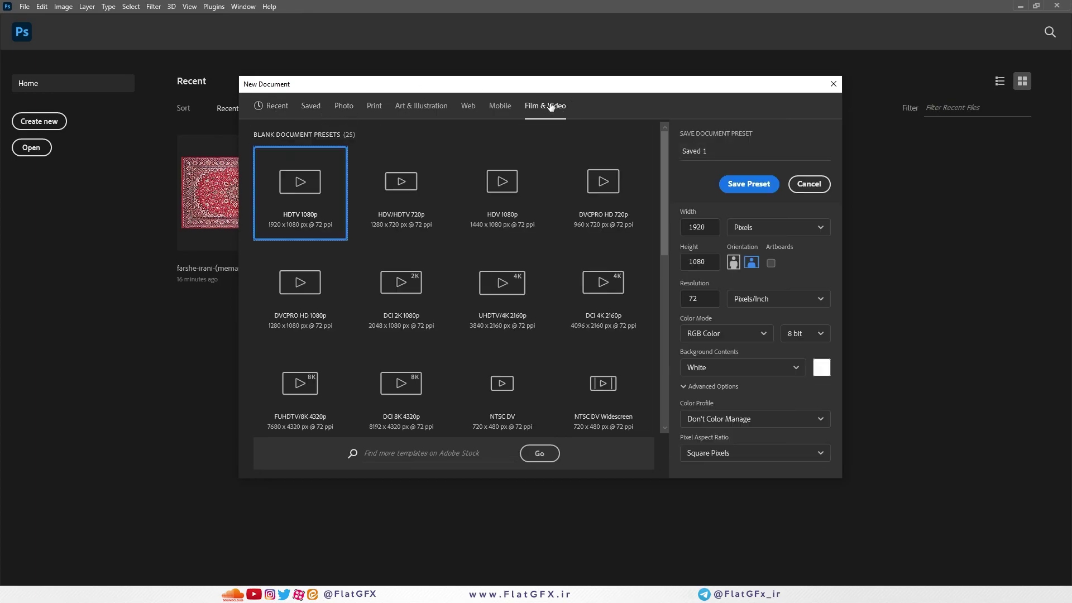
{"action": "left_click", "coordinate": [749, 184]}
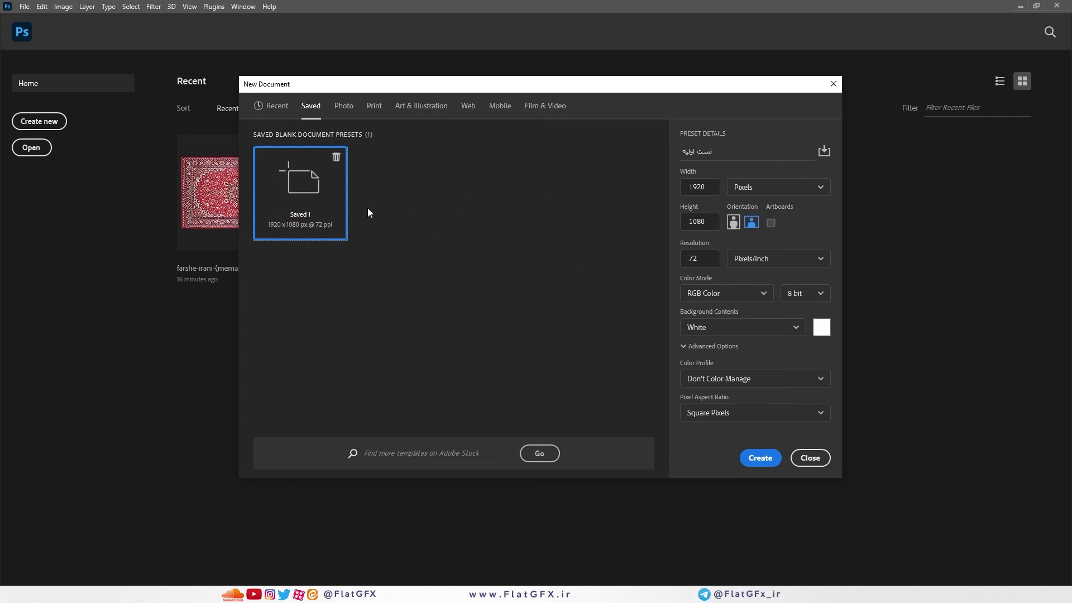
Step: Create the new 1920 x 1080 px document from the saved preset, keeping the name "تست اولیه"
{"action": "left_click", "coordinate": [725, 154]}
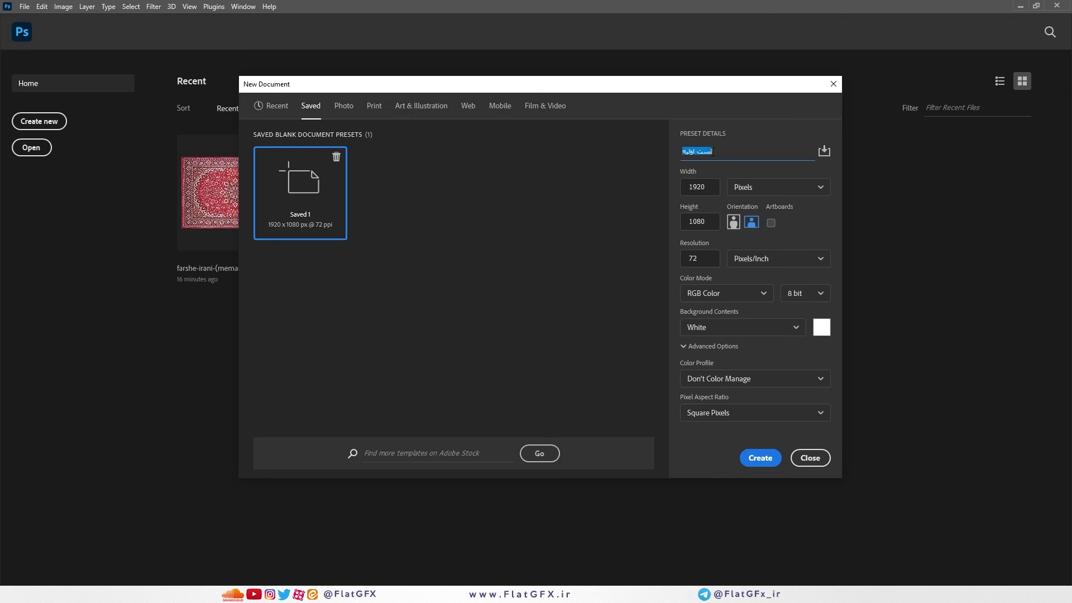
{"action": "left_click", "coordinate": [753, 461]}
{"action": "key", "text": "ctrl+0"}
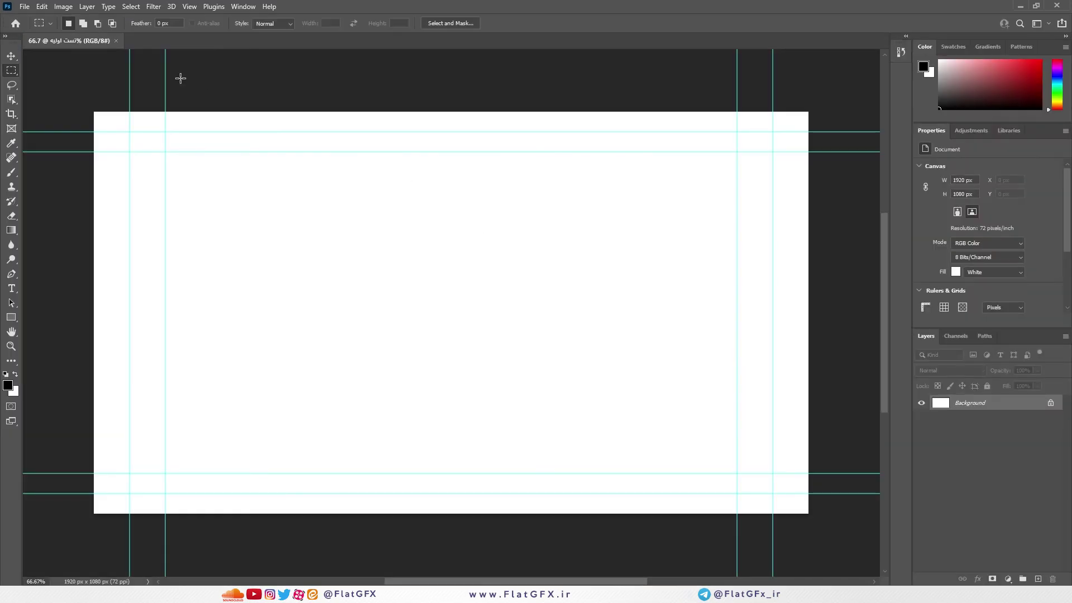